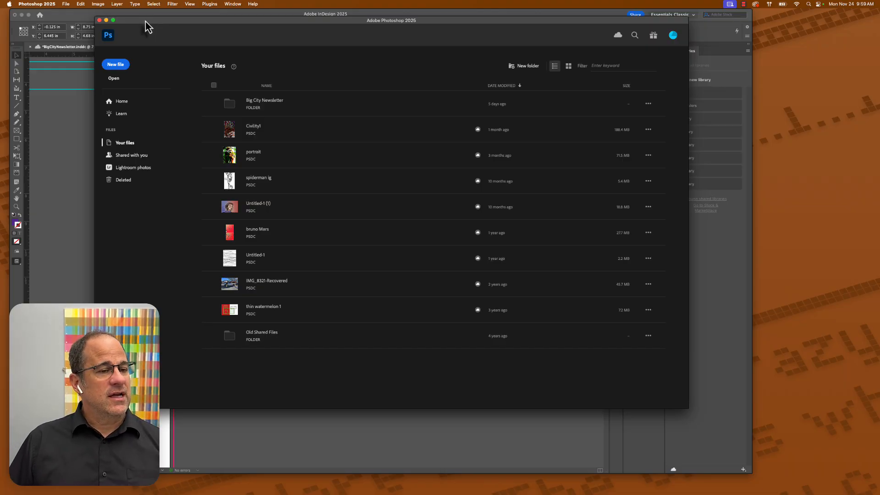
- Open the city skyline photo IMG_5743.HEIC from the Downloads folder
left_click(66, 4)
left_click(73, 19)
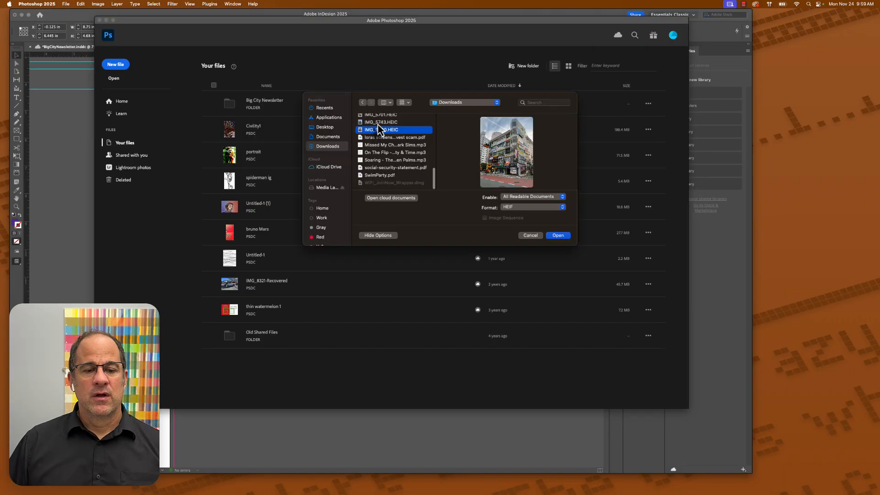
left_click(380, 122)
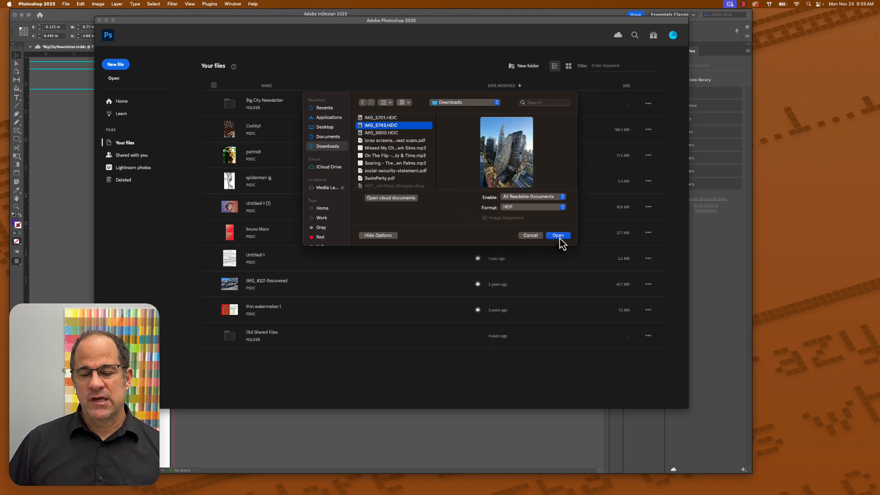
left_click(559, 236)
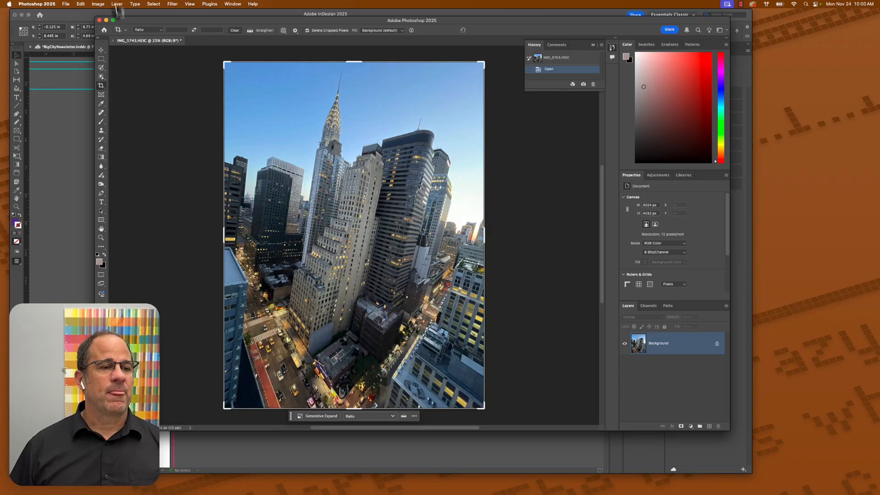
- Convert the skyline photo to Grayscale mode, discarding its color information
left_click_drag(128, 22, 122, 18)
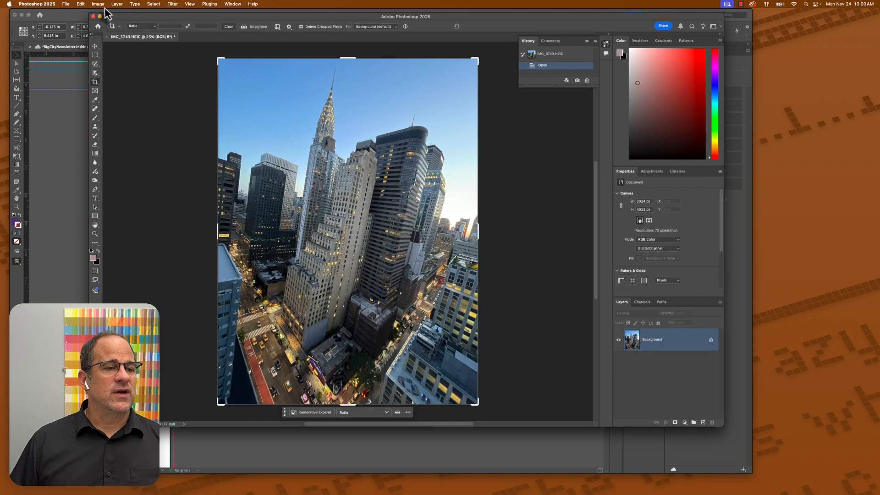
left_click(98, 3)
mouse_move(100, 14)
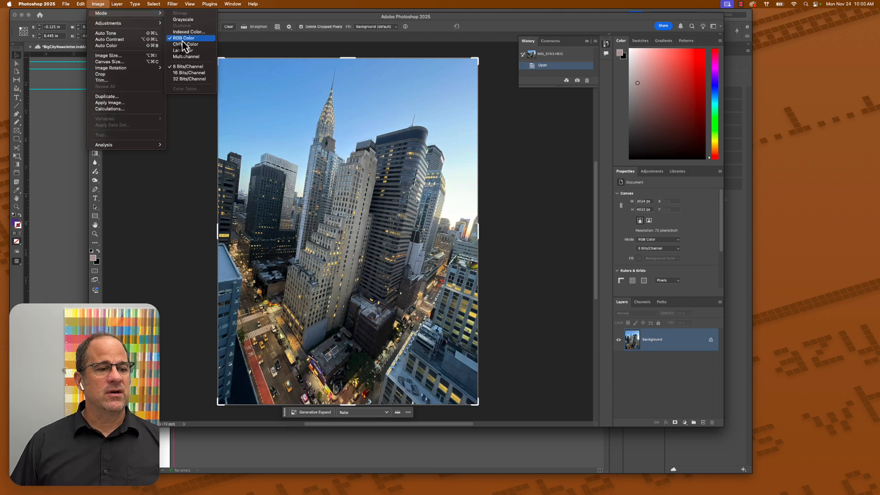
left_click(183, 20)
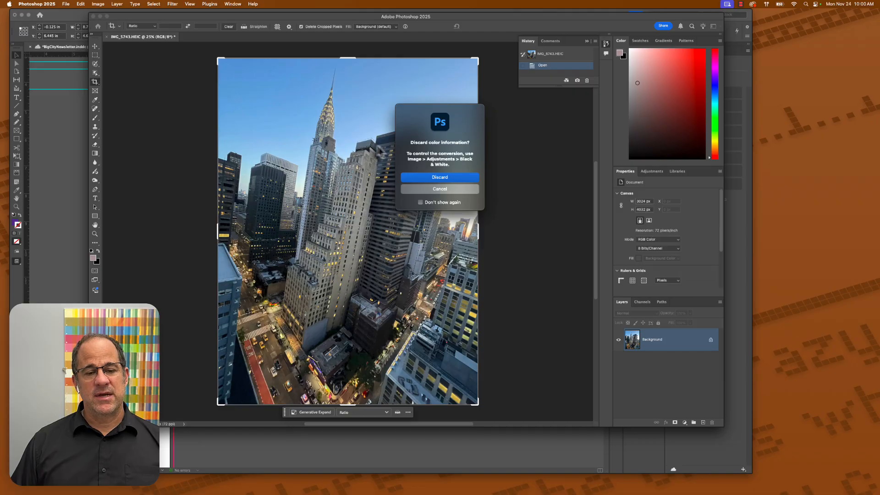
left_click(440, 178)
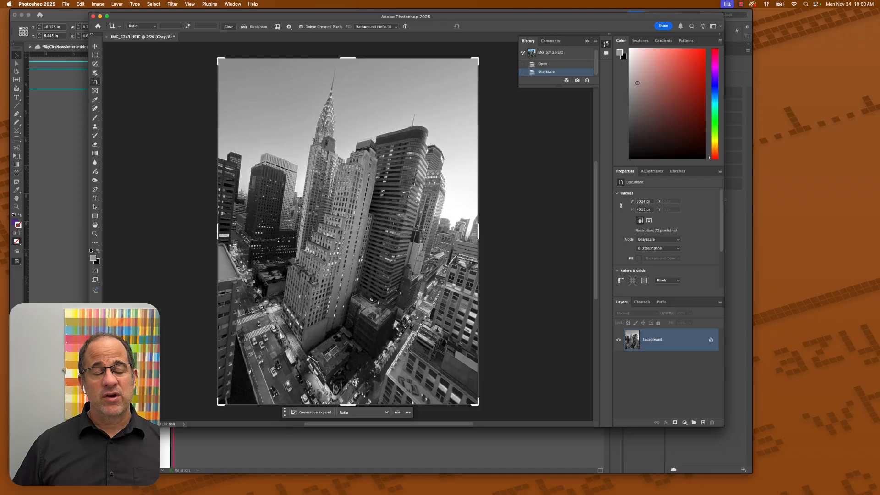
- Apply a Levels adjustment to the photo with the black input level at 6 and the white input level at 231
left_click(98, 4)
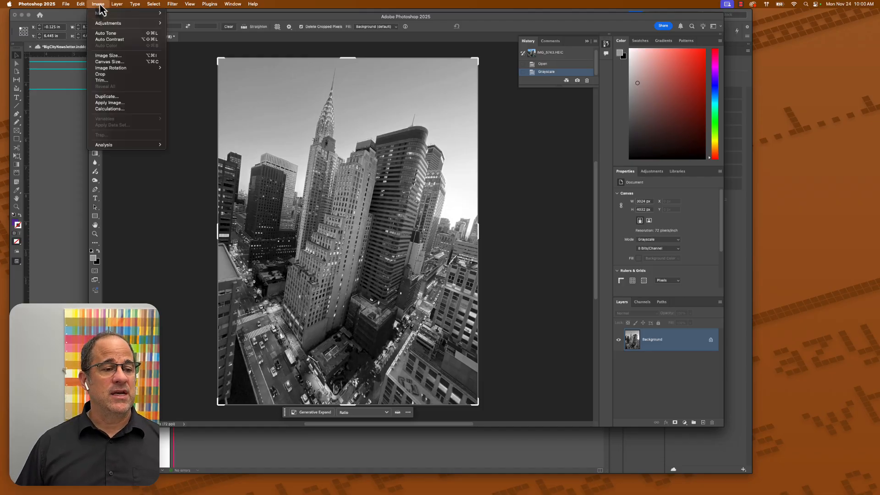
mouse_move(101, 27)
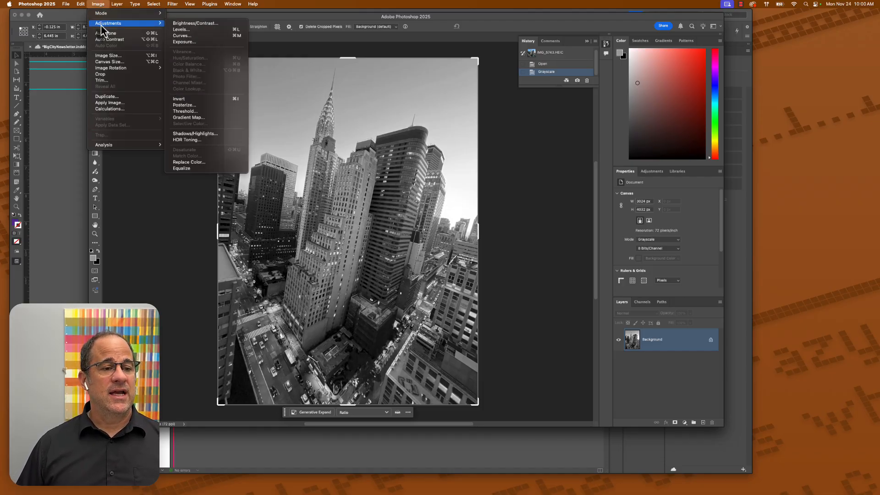
left_click(193, 30)
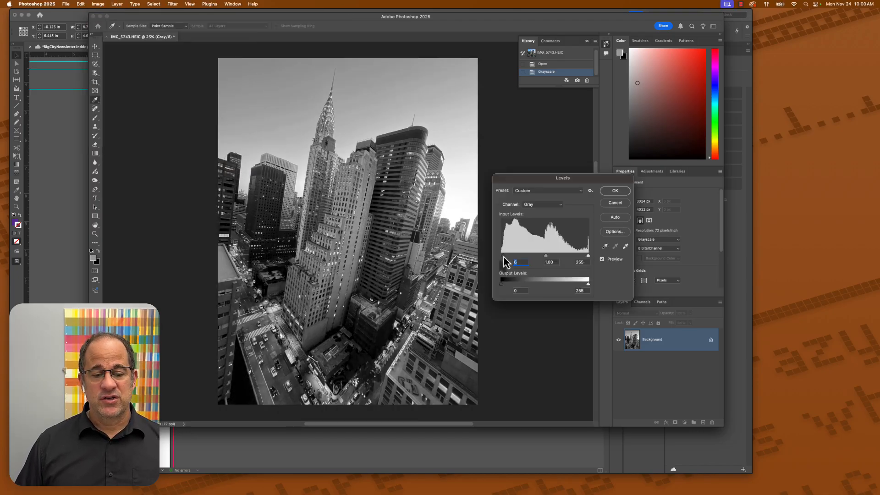
left_click_drag(545, 256, 581, 256)
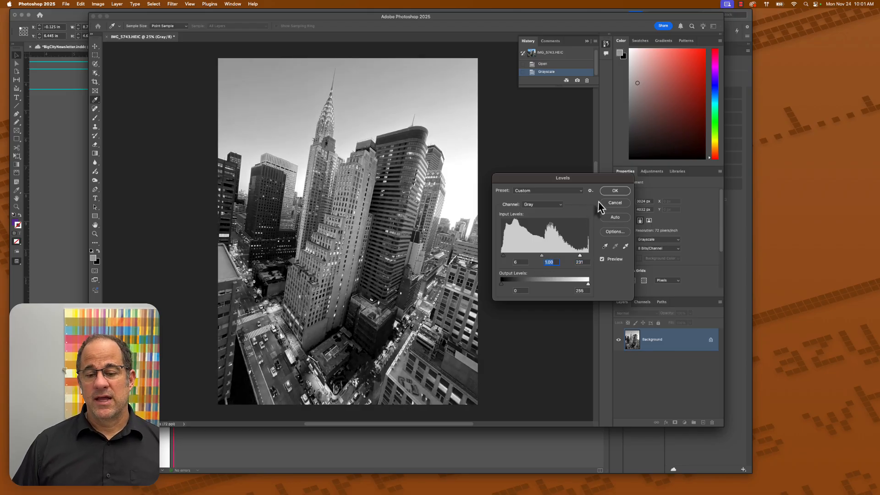
left_click(615, 191)
key("c")
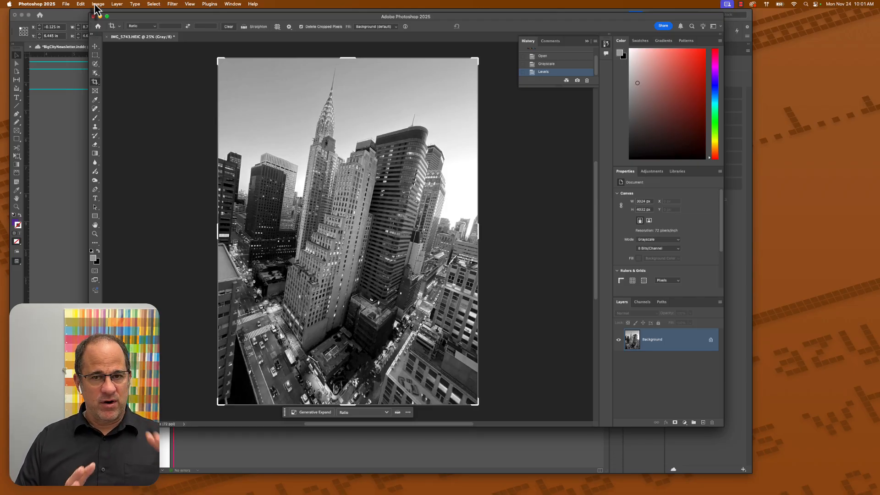
- Set the photo's resolution to 300 pixels/inch with resampling turned off
left_click(97, 4)
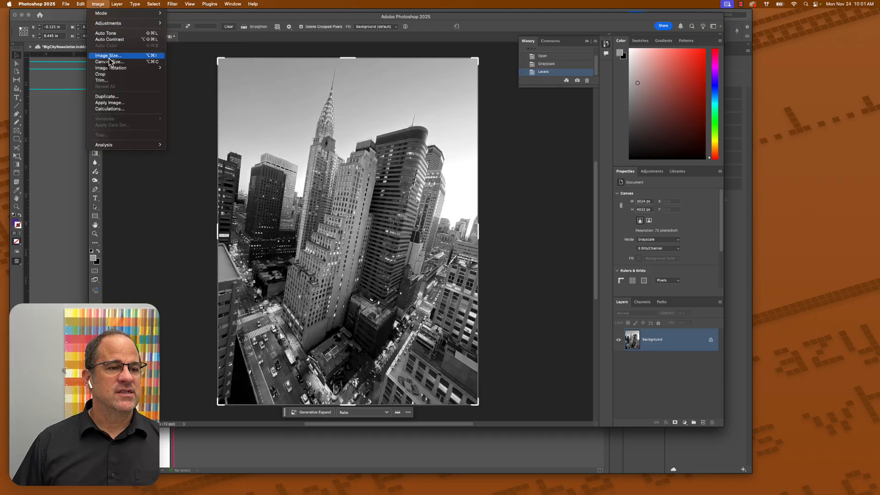
left_click(109, 57)
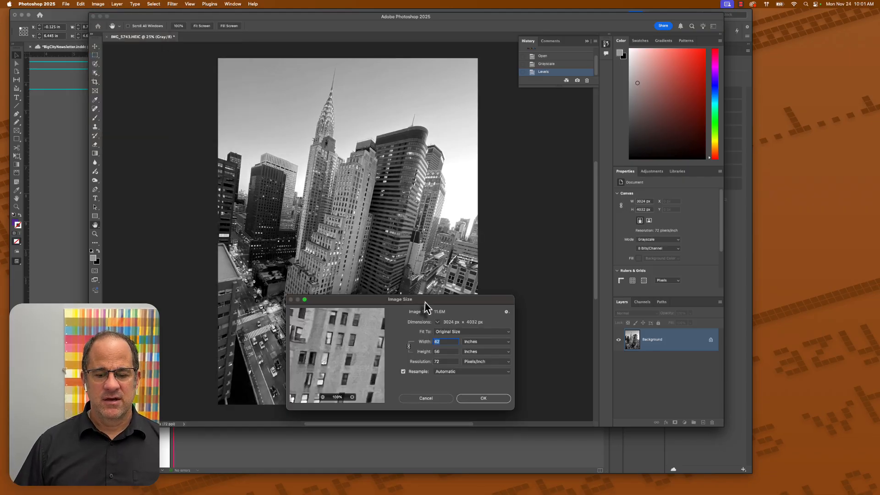
left_click_drag(425, 305, 469, 136)
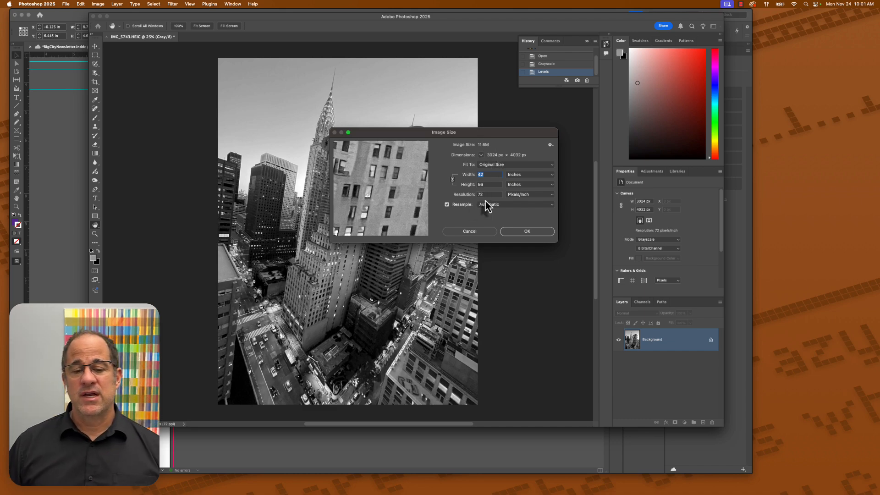
left_click_drag(486, 194, 478, 202)
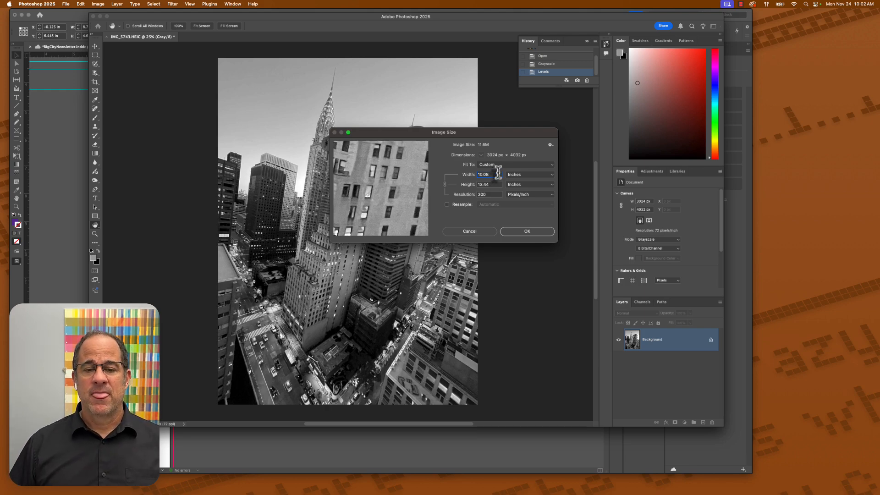
left_click(534, 236)
key("c")
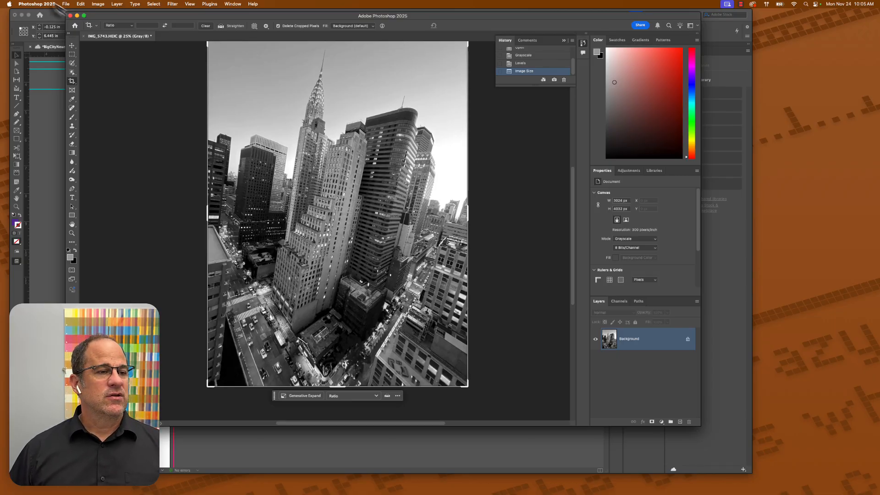
- Save the photo as cityscape in the Big City Newsletter folder on Creative Cloud
left_click(66, 4)
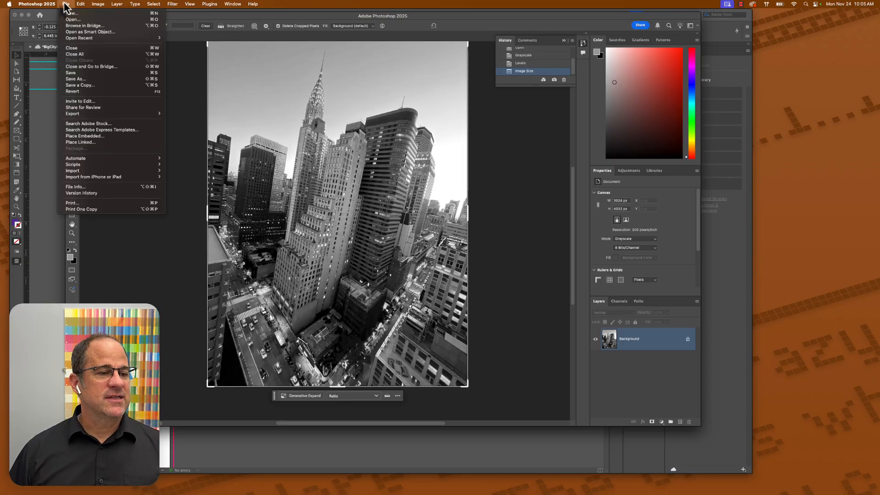
left_click(76, 79)
type("cityscape")
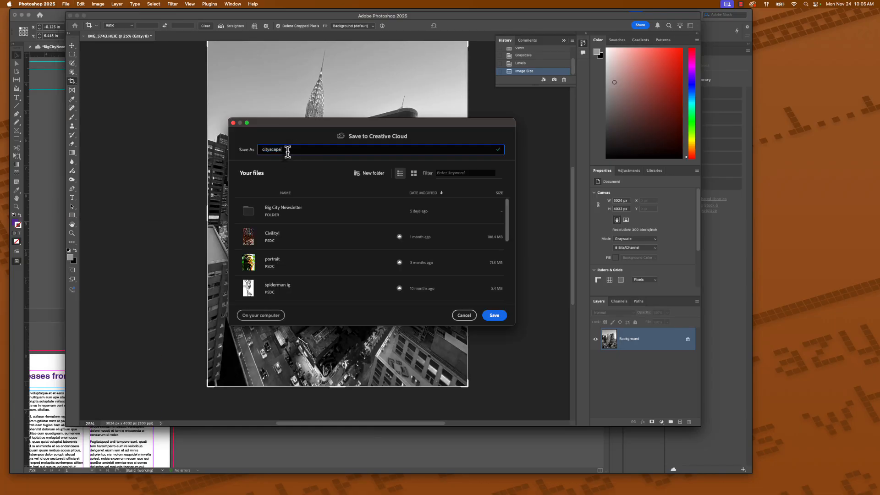
left_click(306, 214)
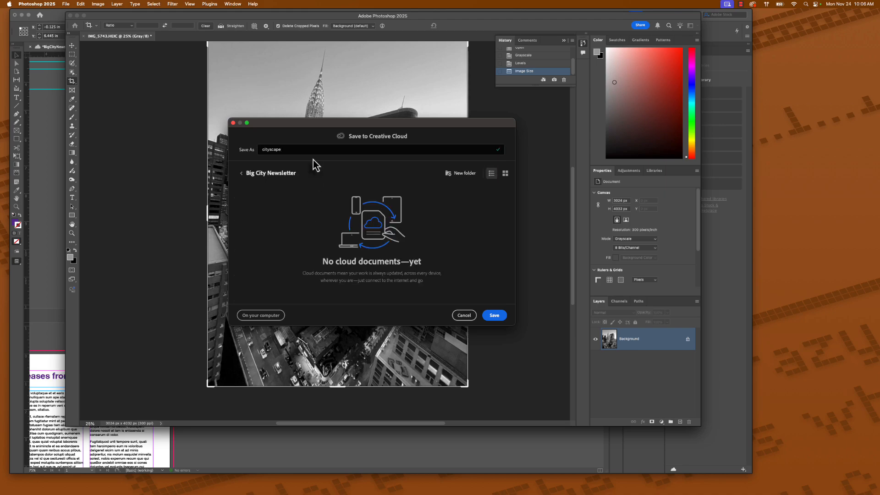
left_click(292, 150)
left_click(294, 150)
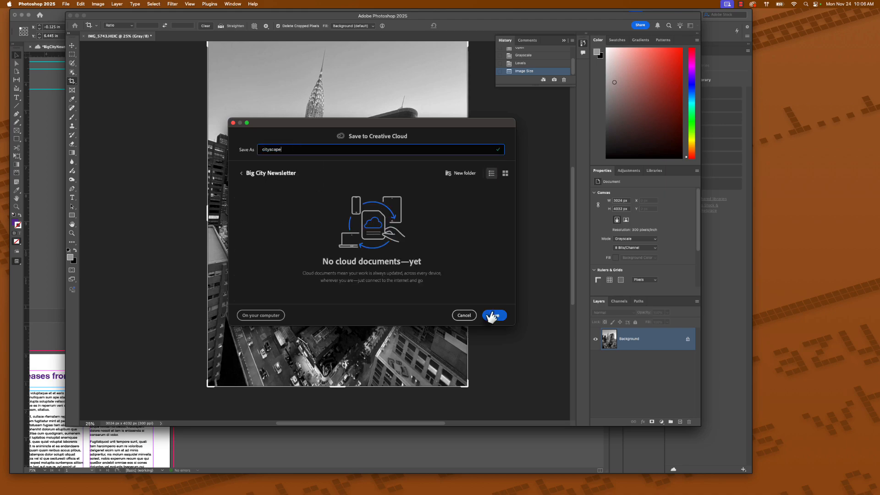
left_click(495, 315)
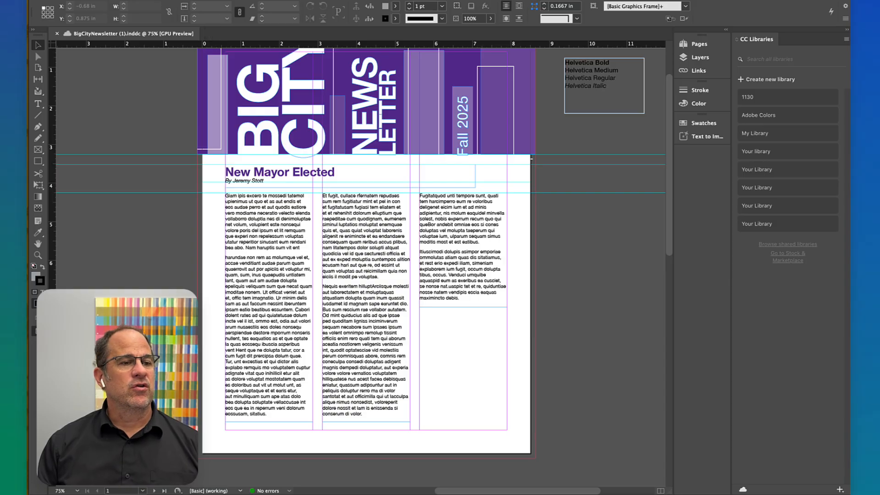
- In InDesign, place the linked headshot from the Big City Newsletter cloud folder below the third column's text, about 2.27 by 2.97 in
left_click(95, 0)
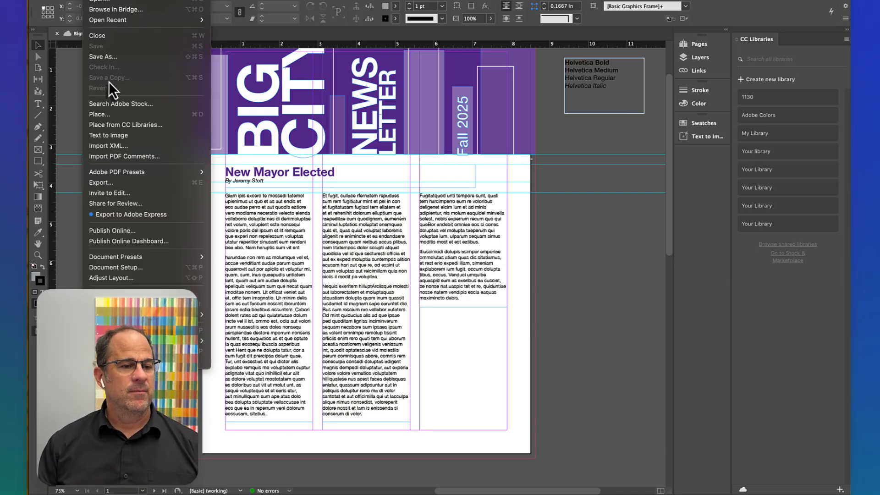
left_click(105, 115)
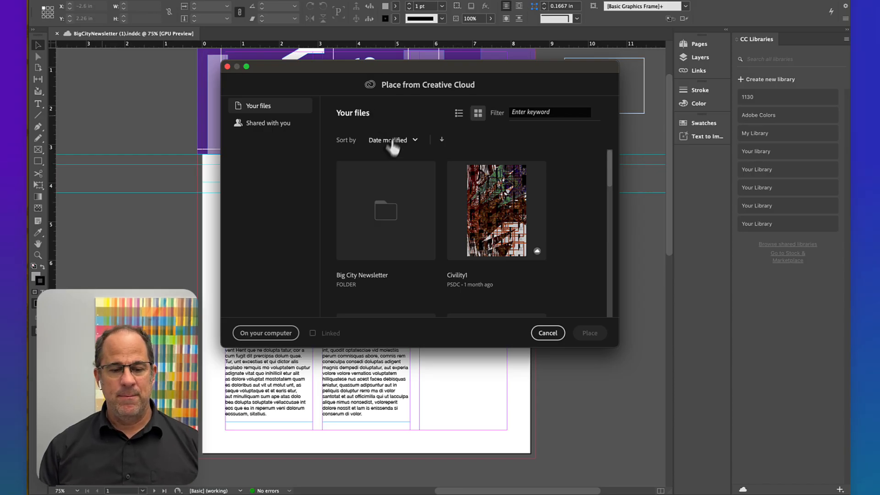
left_click(389, 222)
double_click(387, 214)
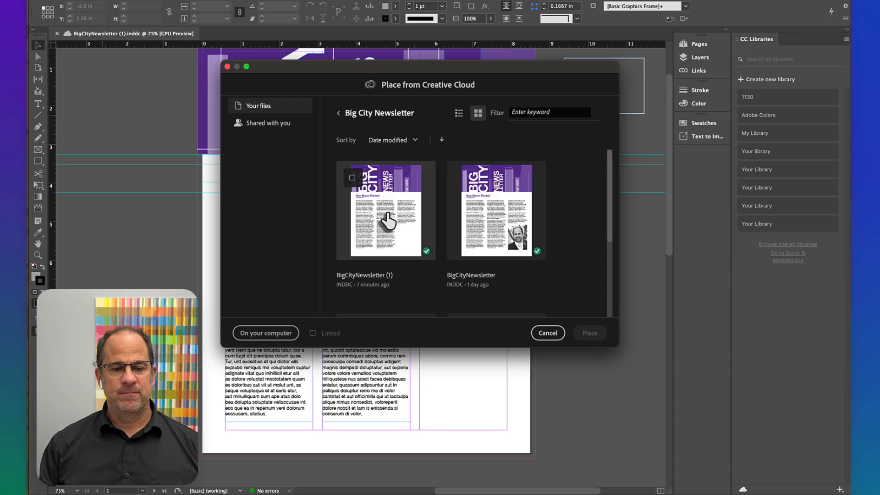
left_click_drag(609, 206, 611, 288)
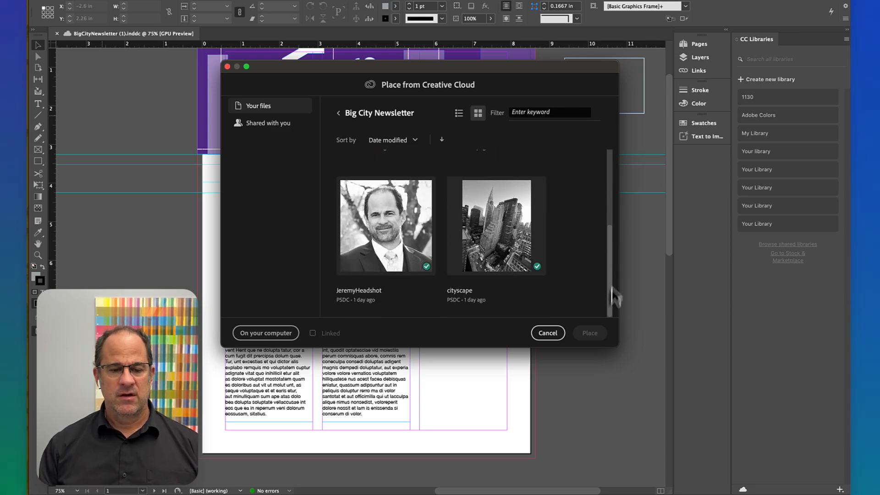
left_click(404, 224)
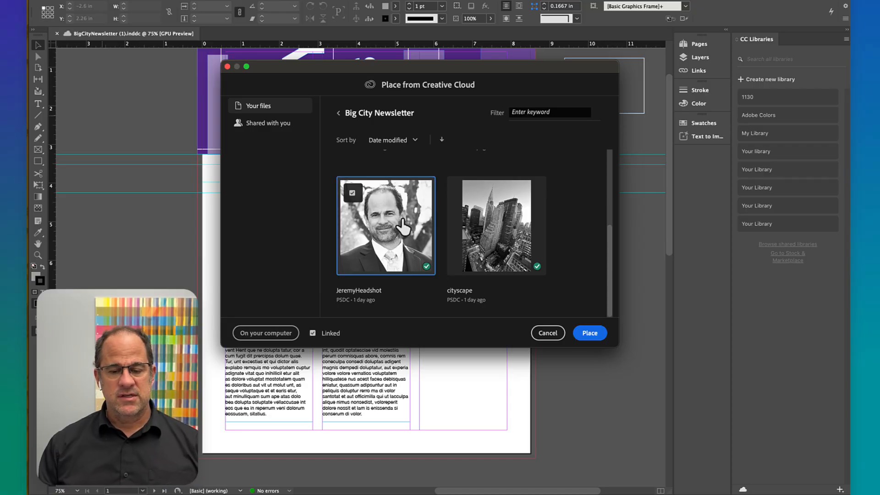
left_click(590, 333)
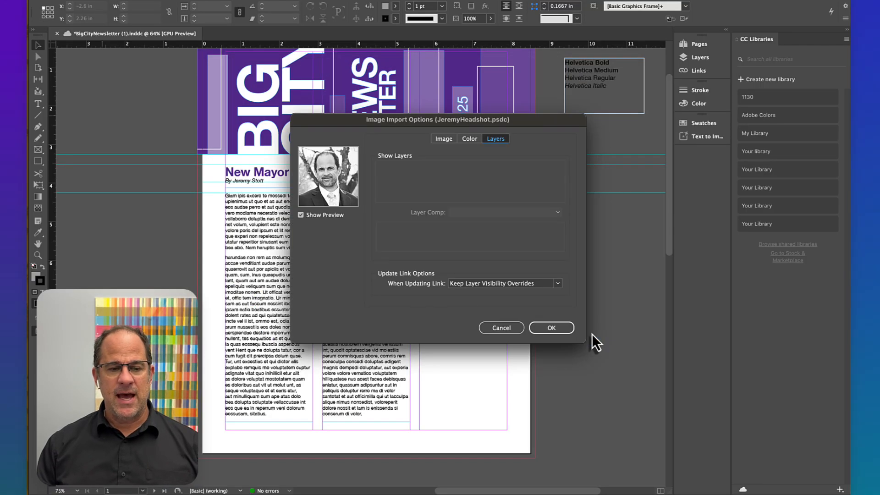
left_click(550, 327)
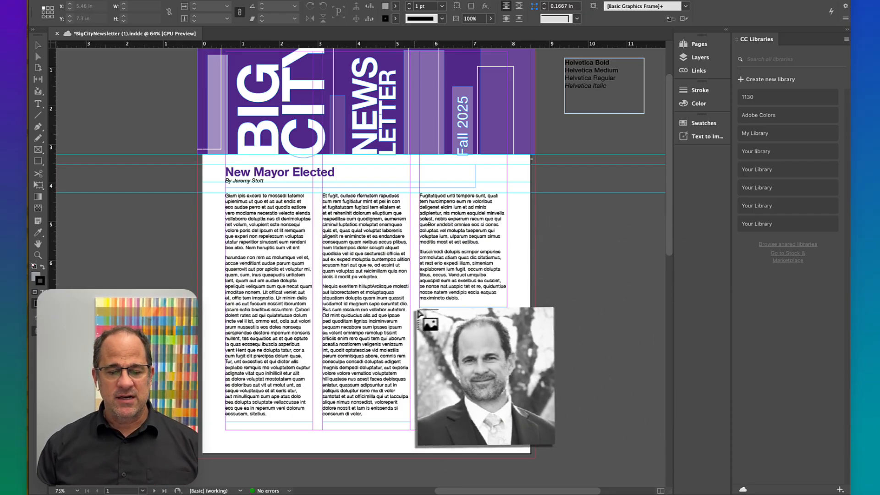
left_click(421, 317)
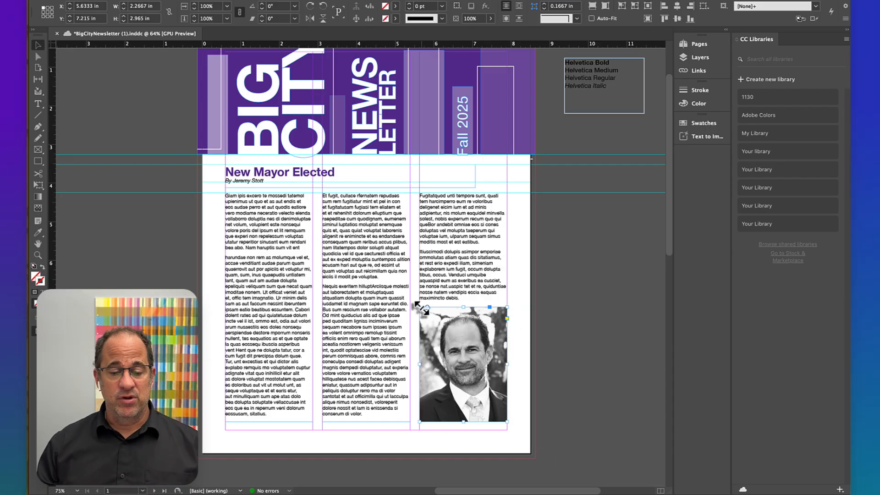
- Resize the headshot's frame to 2.2667 in wide and 3.1 in high, and undo the accidental rotation
mouse_move(419, 307)
left_mouse_down()
mouse_move(395, 297)
mouse_move(424, 315)
left_mouse_up()
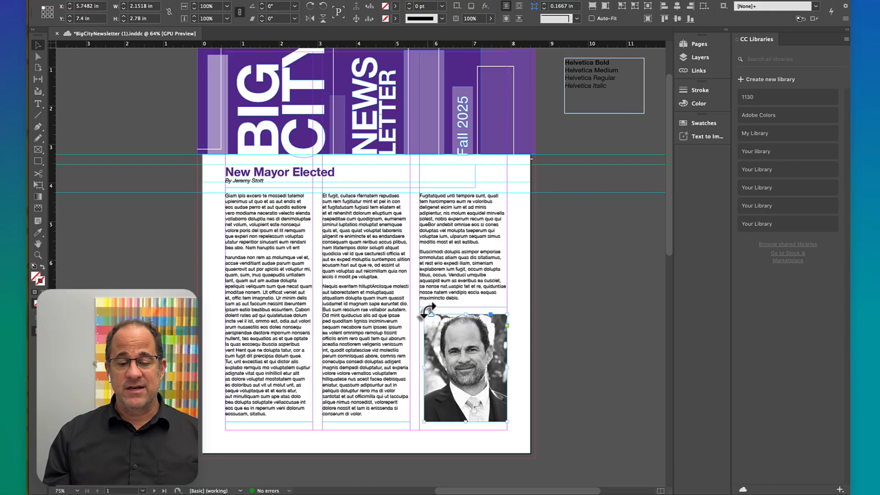
key("super+s")
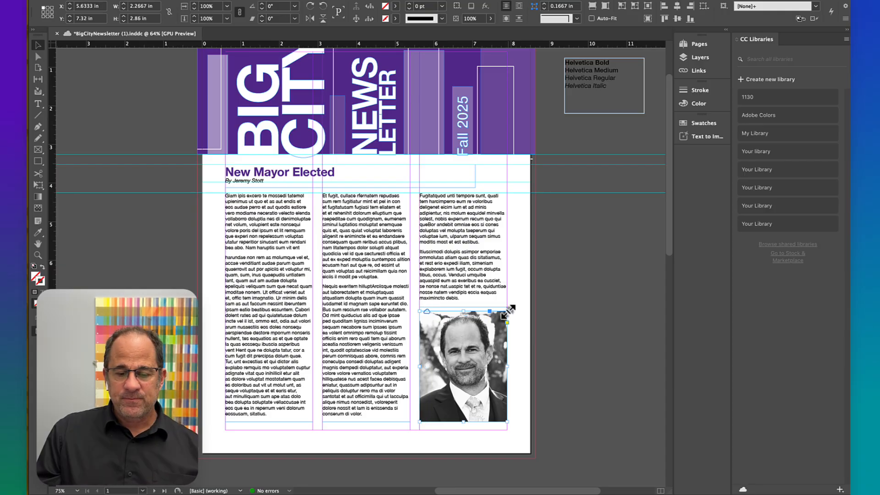
left_click_drag(508, 313, 509, 306)
left_click_drag(513, 307, 514, 308)
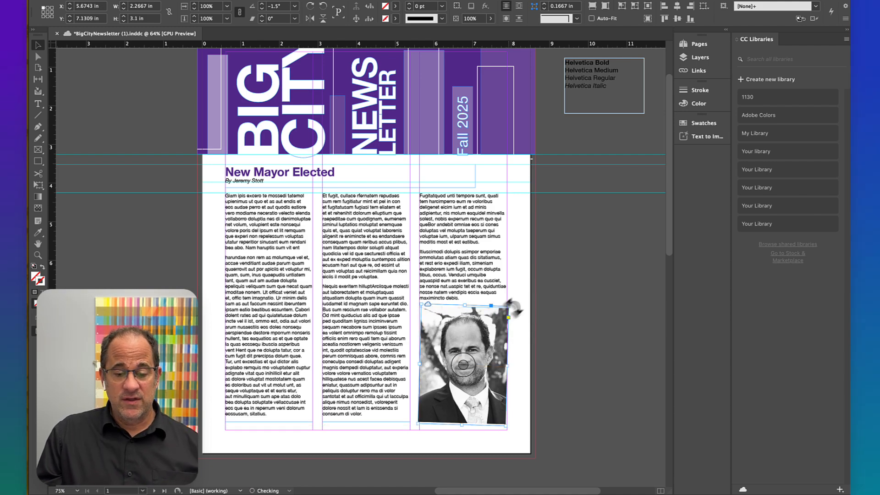
key("super+z")
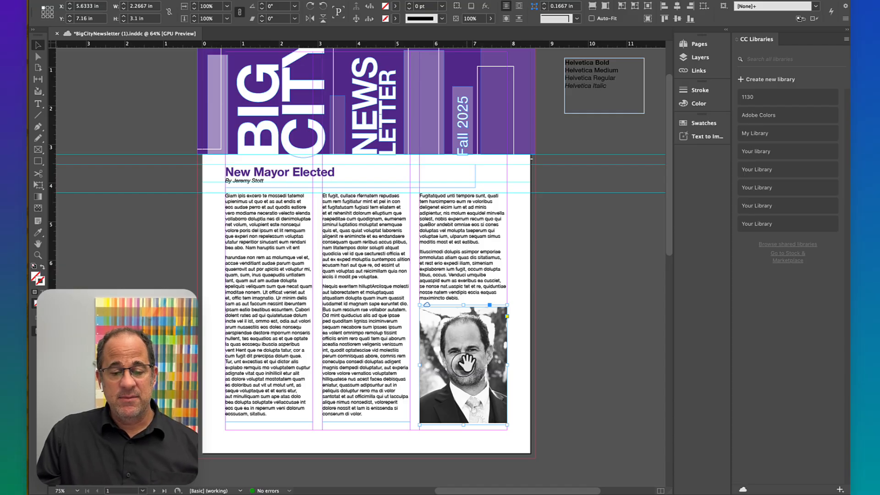
- Try scaling the headshot to about 73% and repositioning it inside its frame, and undo these changes
left_click(463, 366)
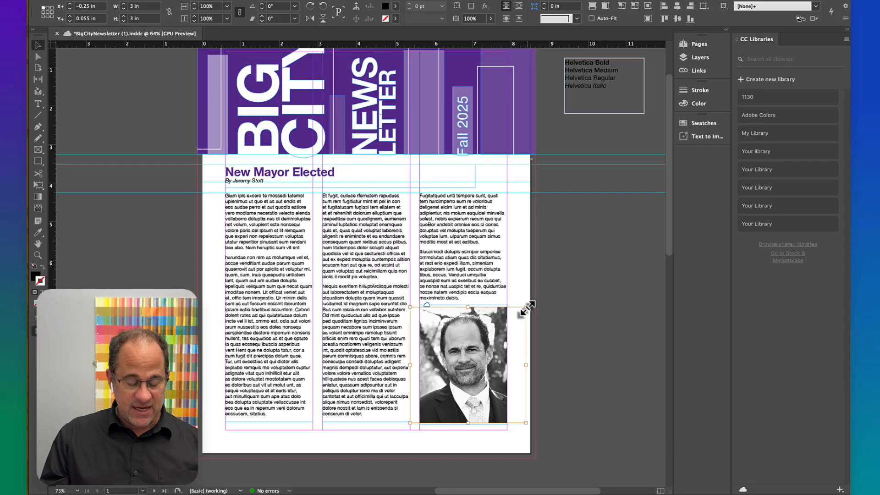
left_click_drag(526, 308, 506, 344)
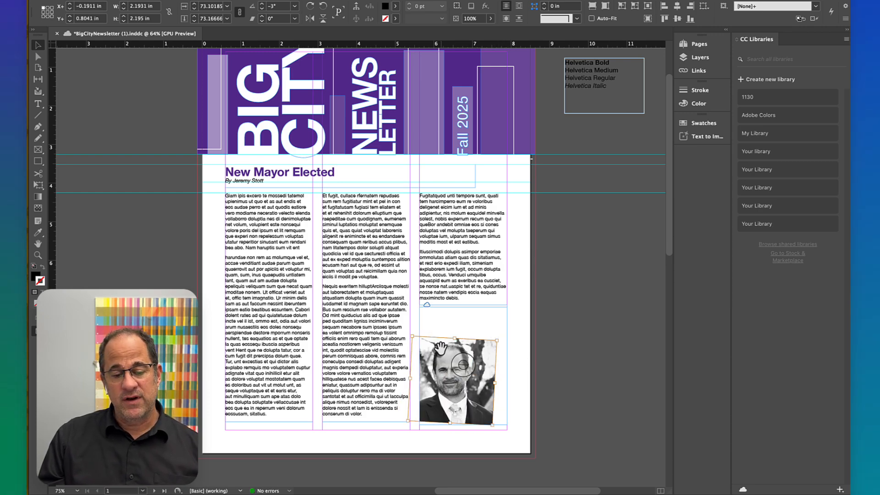
left_click_drag(440, 347, 502, 351)
key("super+z")
key("super+z")
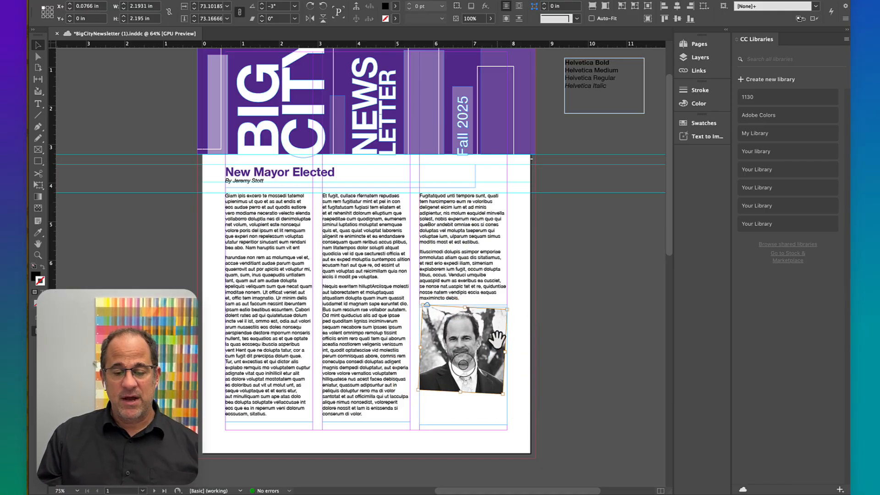
key("super+z")
key("super+z")
key("super+z")
key("super+z")
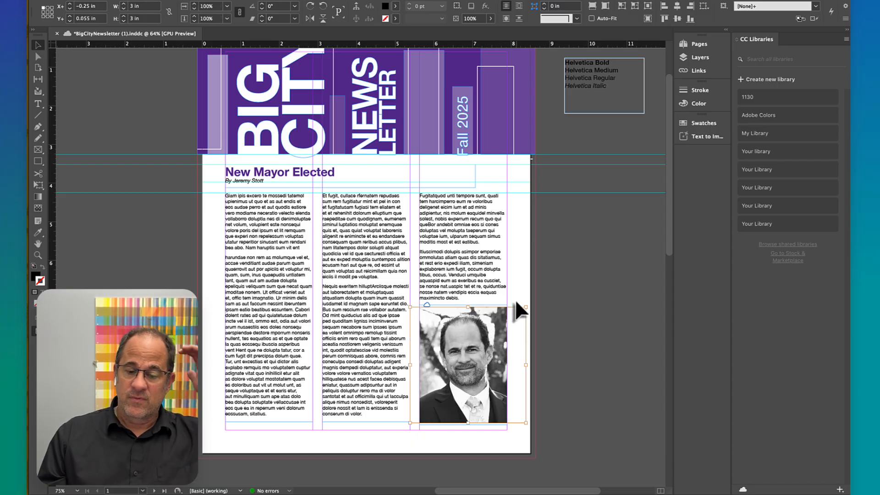
key("Escape")
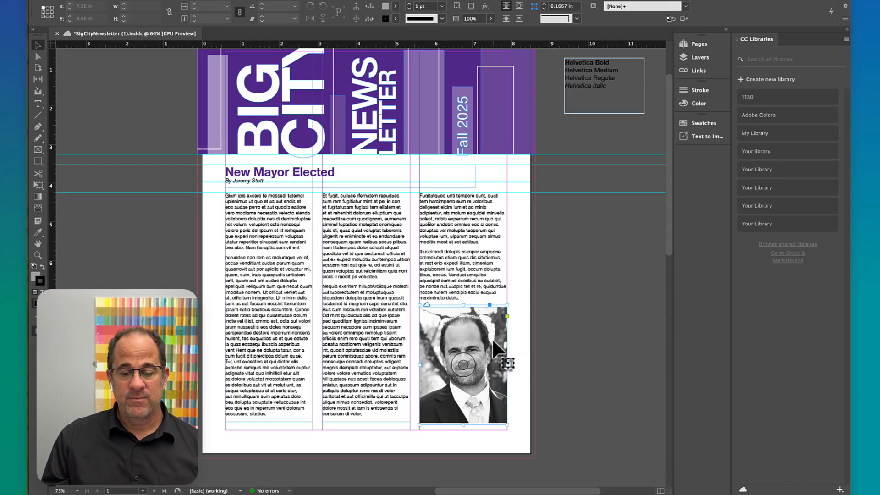
- Check the first page with nothing selected in Preview screen mode, and return to Normal mode
scroll(521, 342, "down", 5)
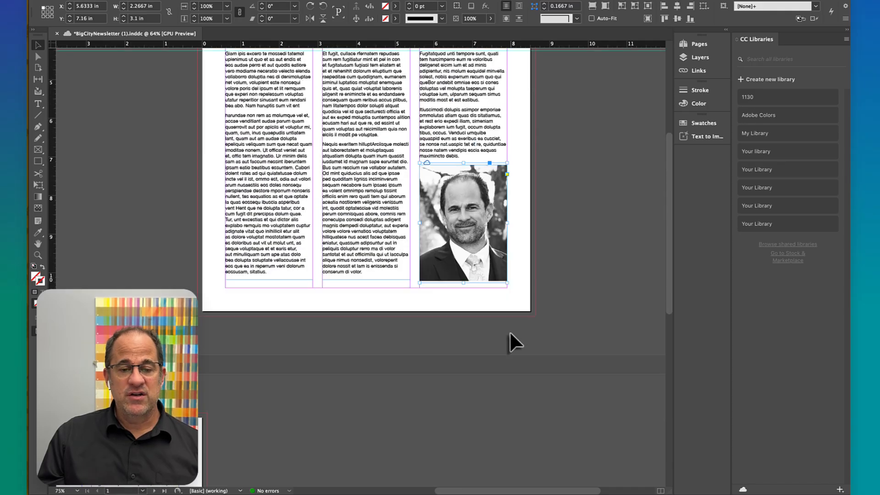
scroll(510, 331, "up", 5)
left_click(531, 278)
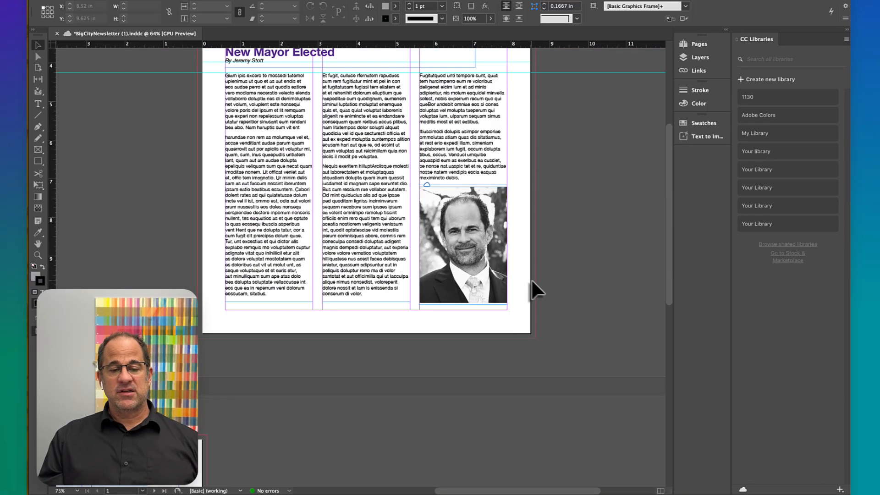
left_click(236, 0)
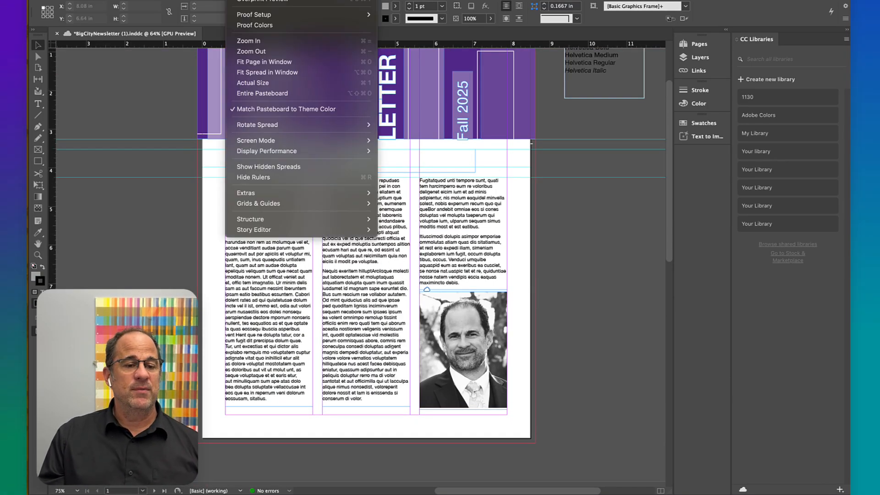
mouse_move(290, 140)
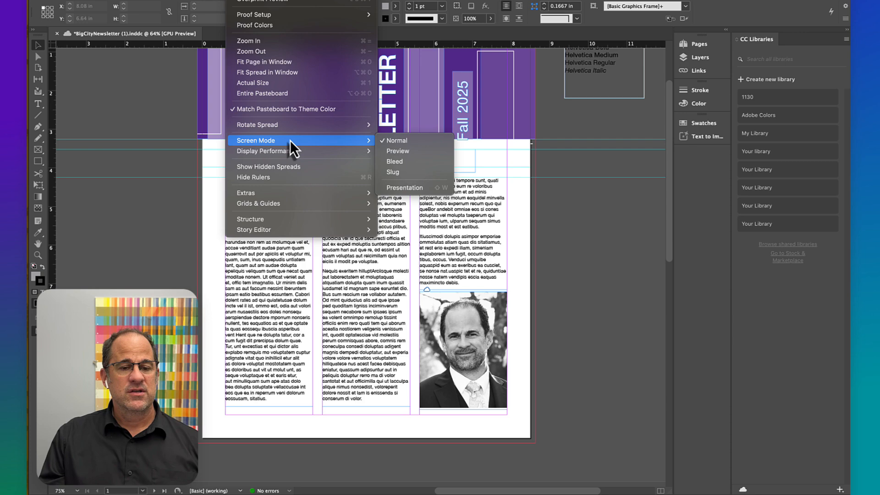
left_click(394, 151)
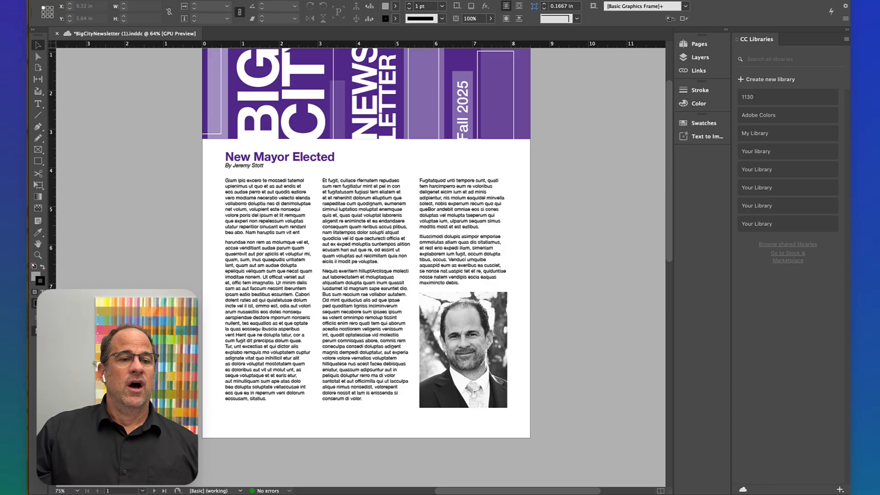
left_click(236, 0)
mouse_move(290, 140)
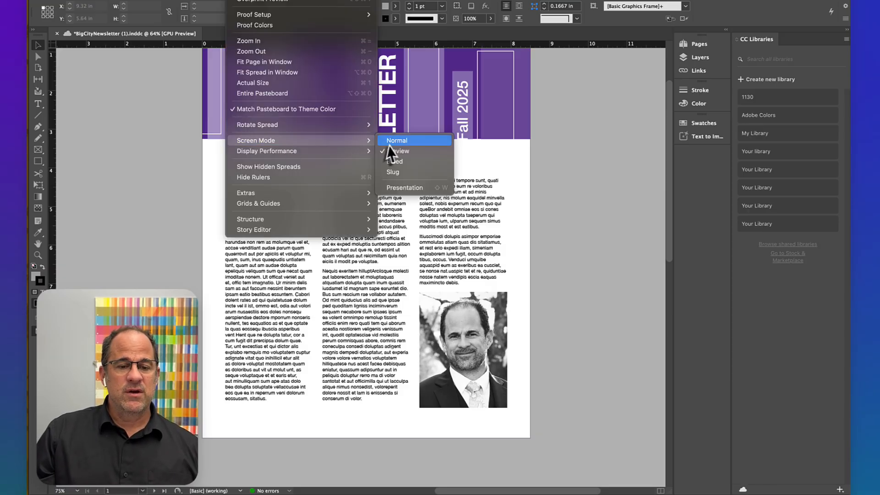
left_click(397, 143)
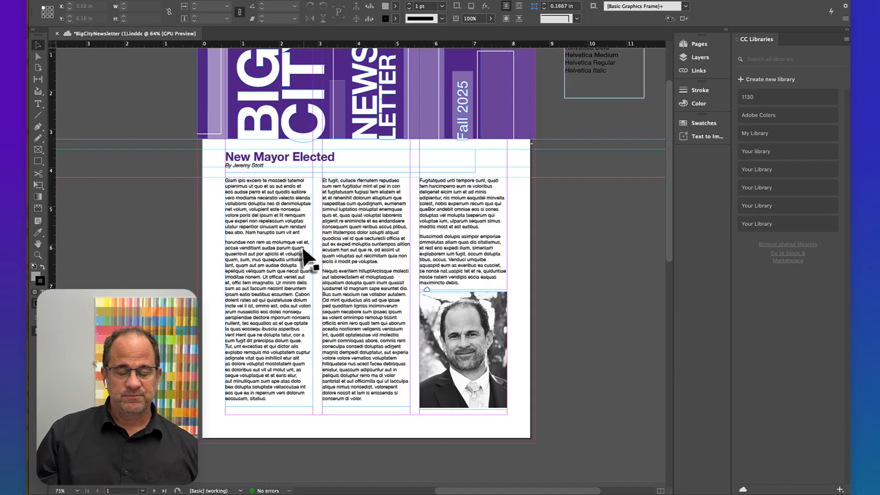
- Select the purple skyline-shaped frame at the foot of page 2 and undo its accidental shifts
scroll(260, 242, "down", 10)
scroll(265, 236, "down", 10)
scroll(265, 236, "left", 5)
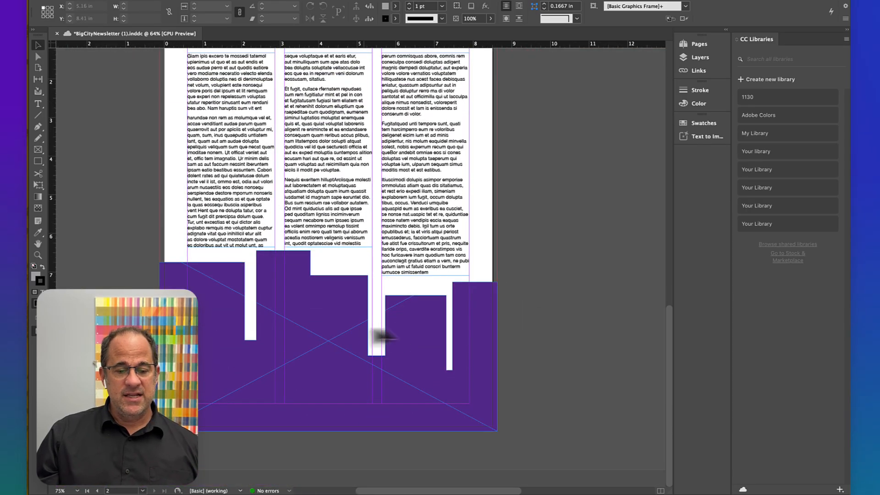
left_click(379, 338)
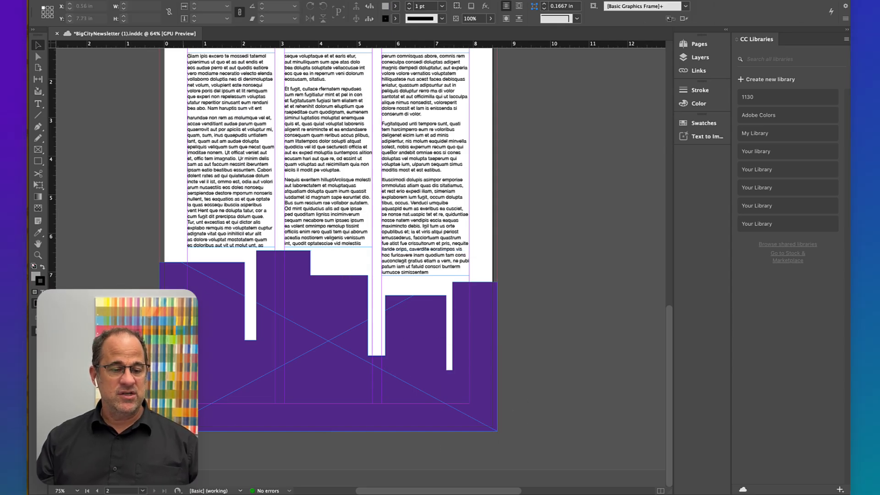
mouse_move(183, 303)
left_mouse_down()
mouse_move(202, 308)
mouse_move(183, 303)
mouse_move(189, 299)
left_mouse_up()
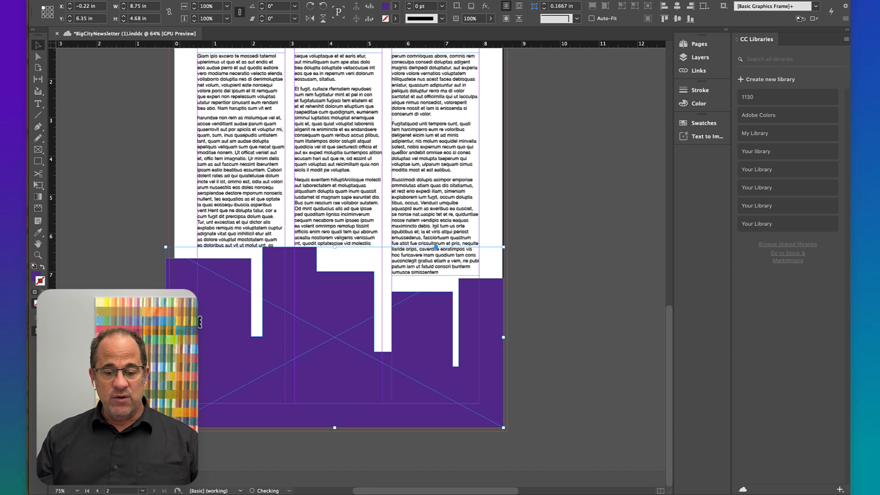
key("super+z")
key("super+z")
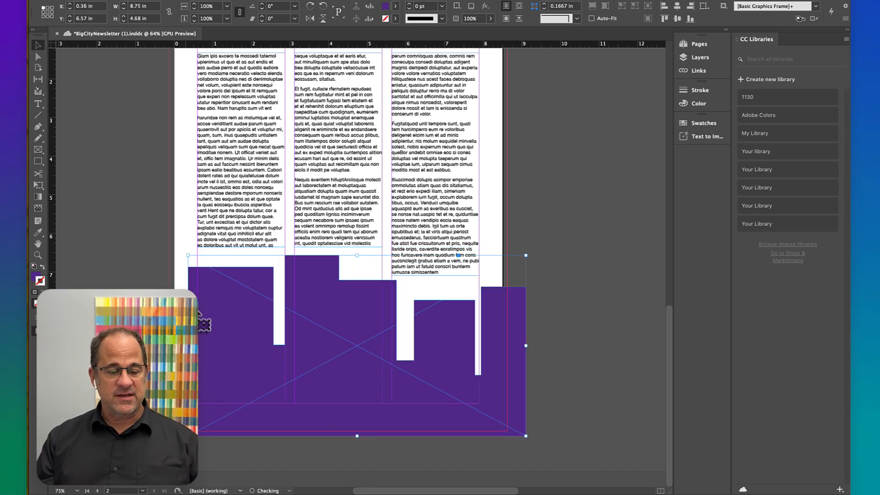
left_click(77, 251)
left_click(208, 289)
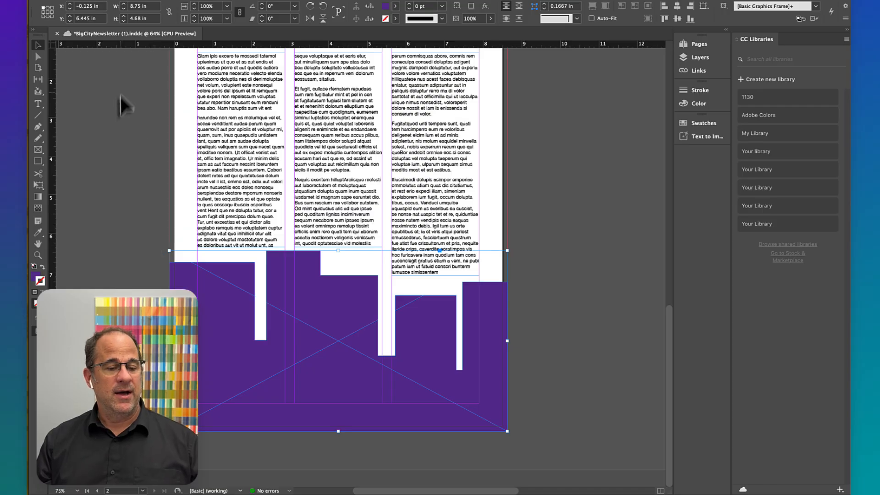
- Place the linked cityscape image from the Big City Newsletter cloud folder into the skyline frame, accepting the default import options
left_click(92, 0)
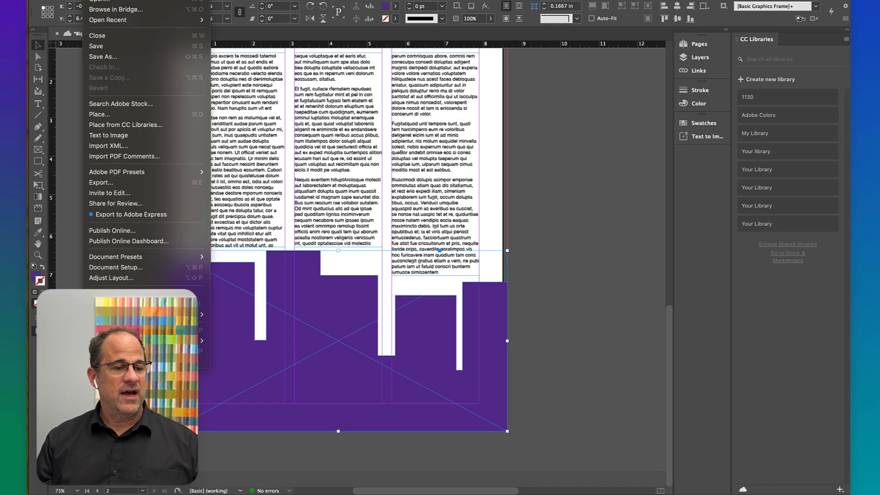
left_click(127, 115)
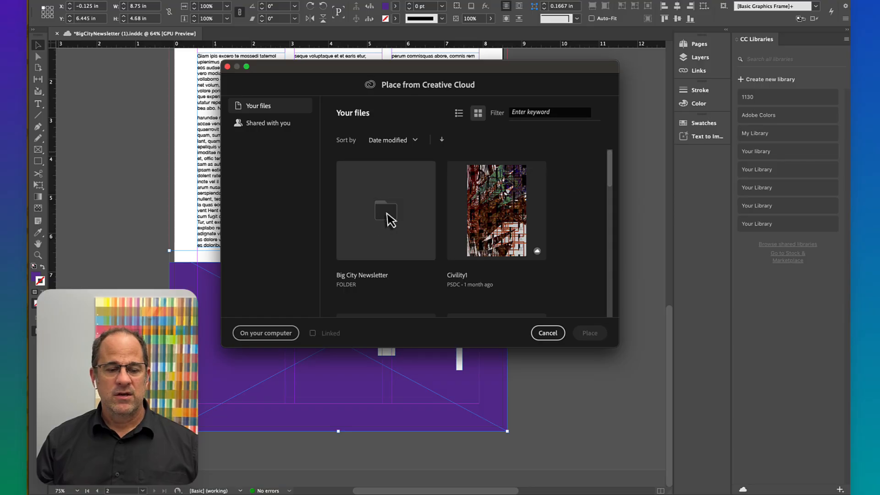
left_click(389, 220)
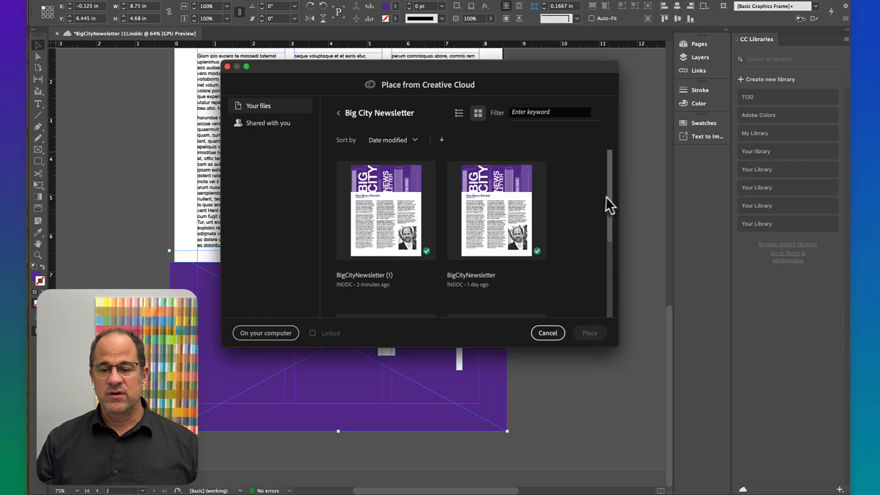
left_click_drag(609, 196, 615, 277)
left_click(510, 225)
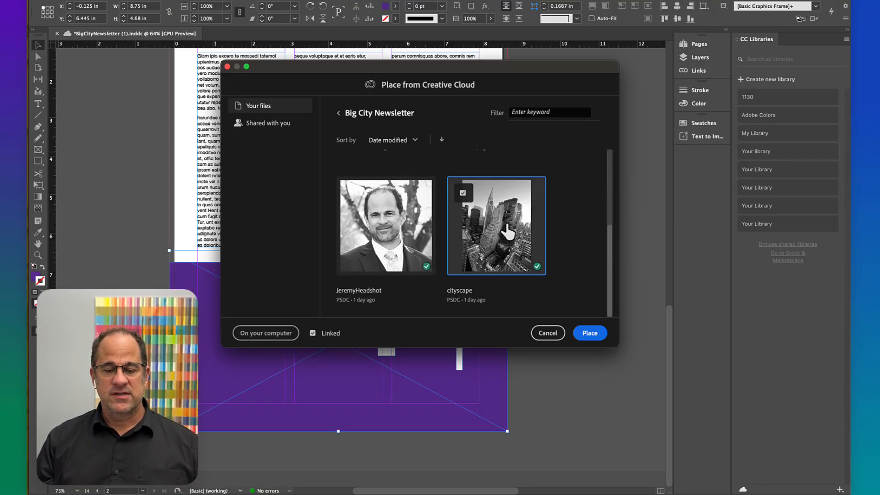
left_click(591, 332)
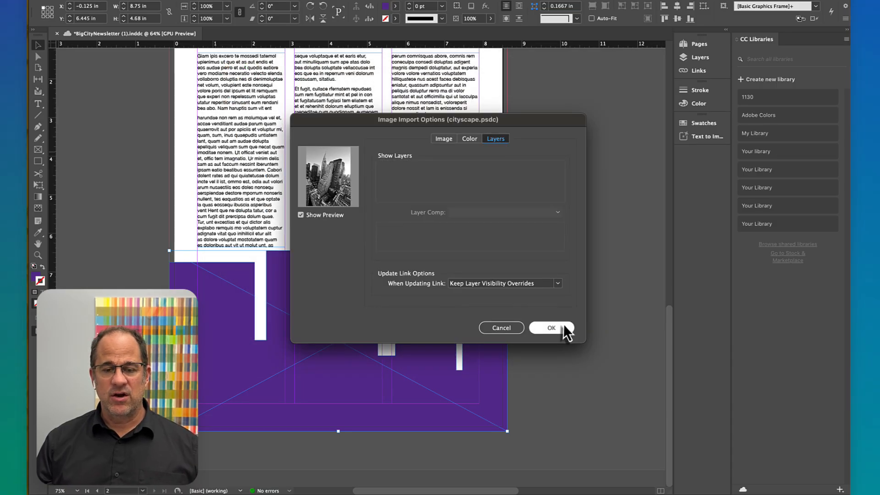
left_click(560, 328)
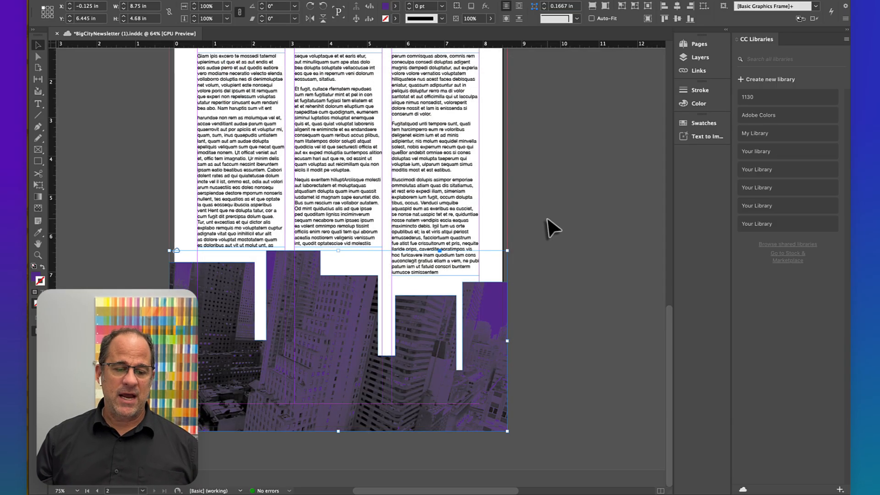
- Fill the skyline frame with [Paper] and move the cityscape image down inside it to Y -2.235 in
left_click(703, 123)
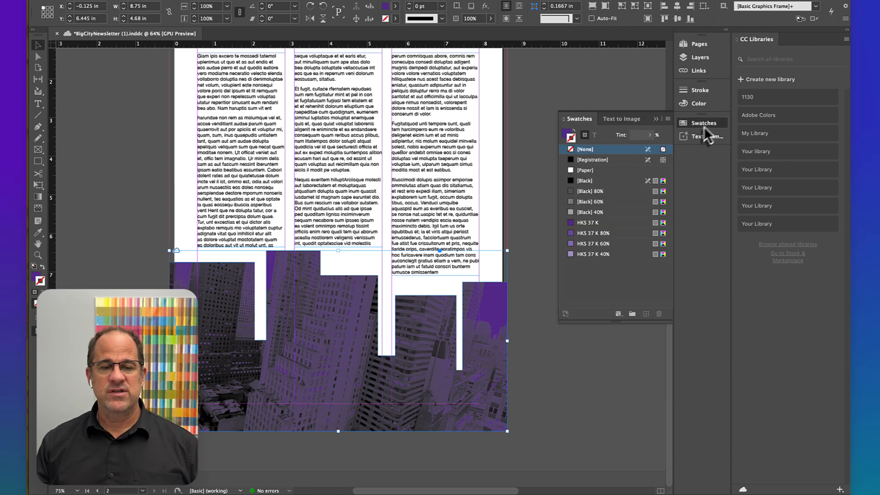
left_click(567, 134)
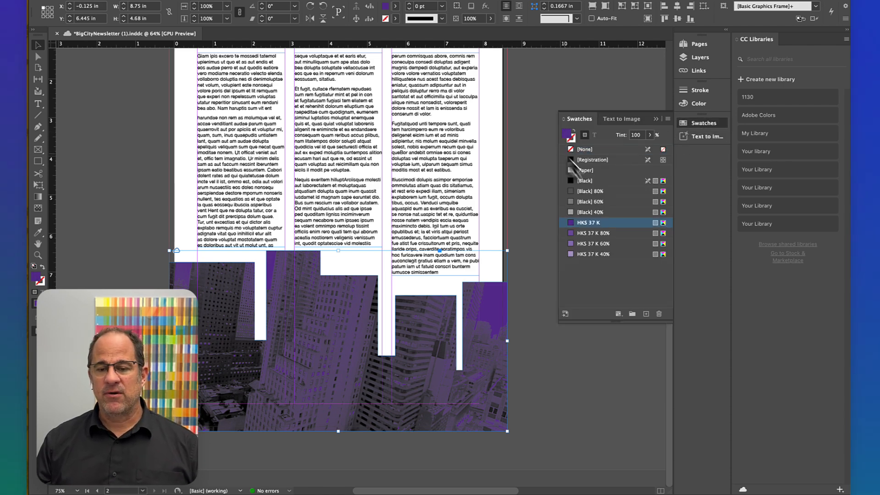
left_click(590, 172)
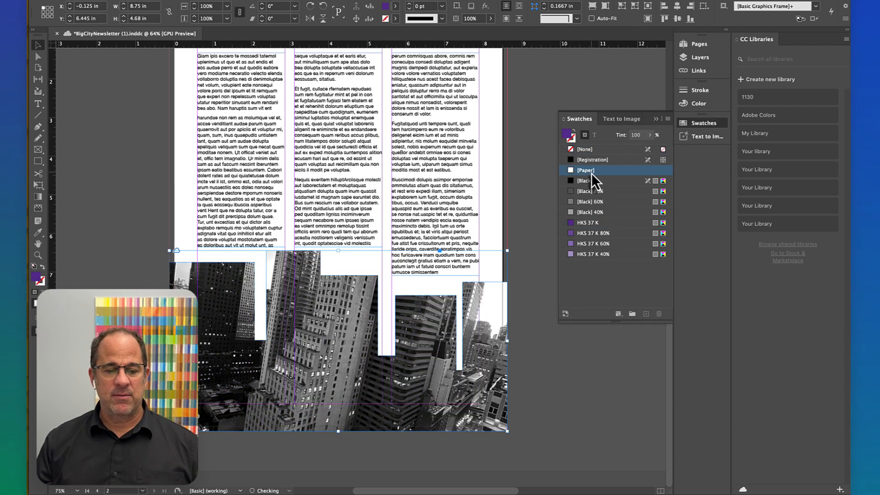
left_click(517, 227)
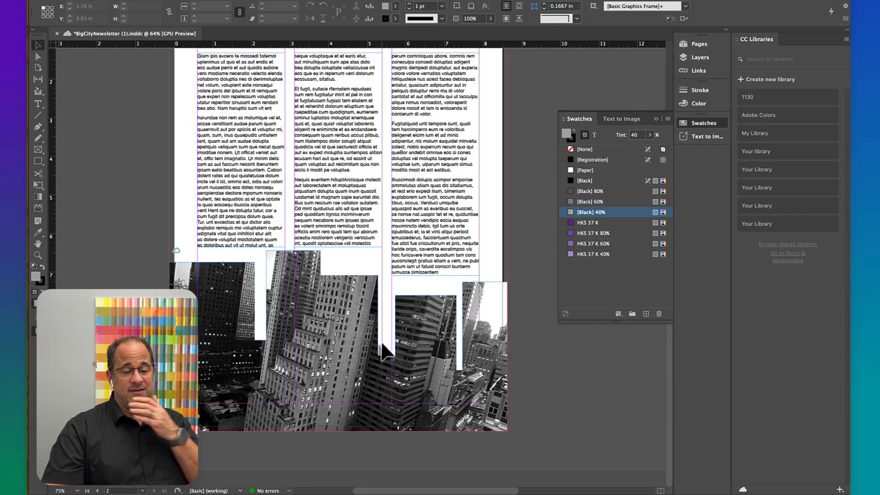
left_click(337, 341)
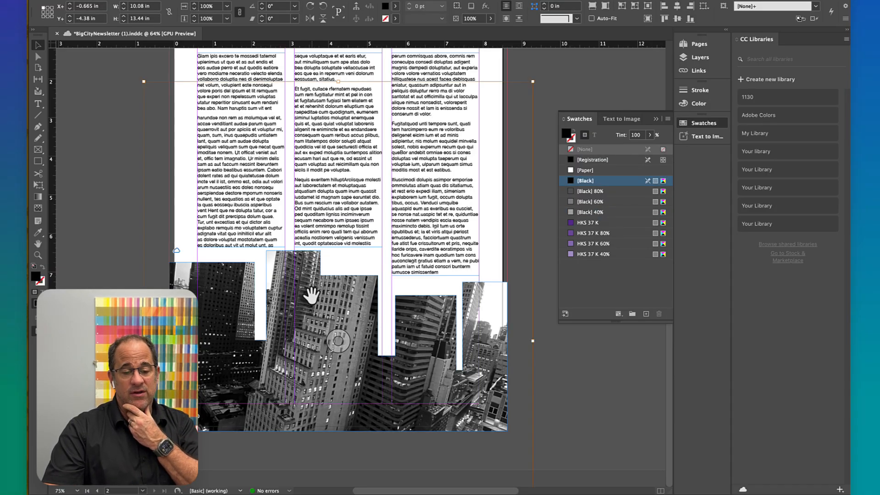
left_click_drag(309, 290, 303, 344)
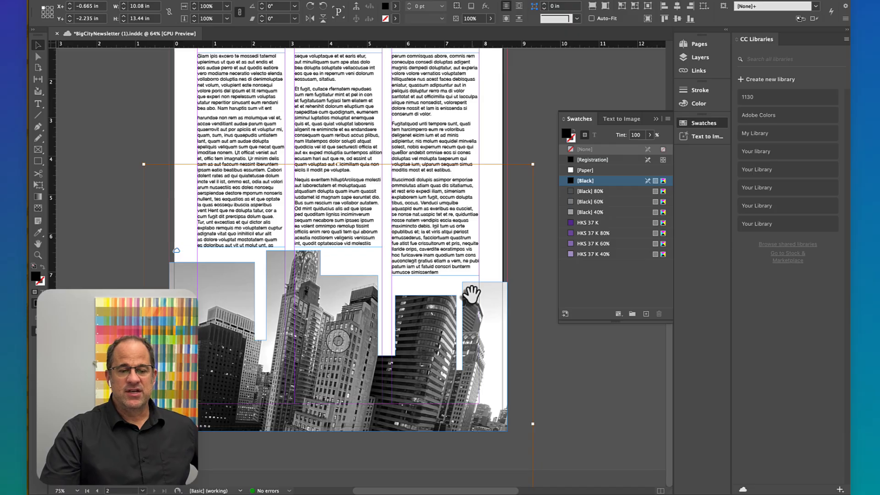
- Review the placed photos on both newsletter pages and save the document
scroll(466, 277, "up", 5)
scroll(465, 277, "right", 2)
scroll(465, 276, "up", 10)
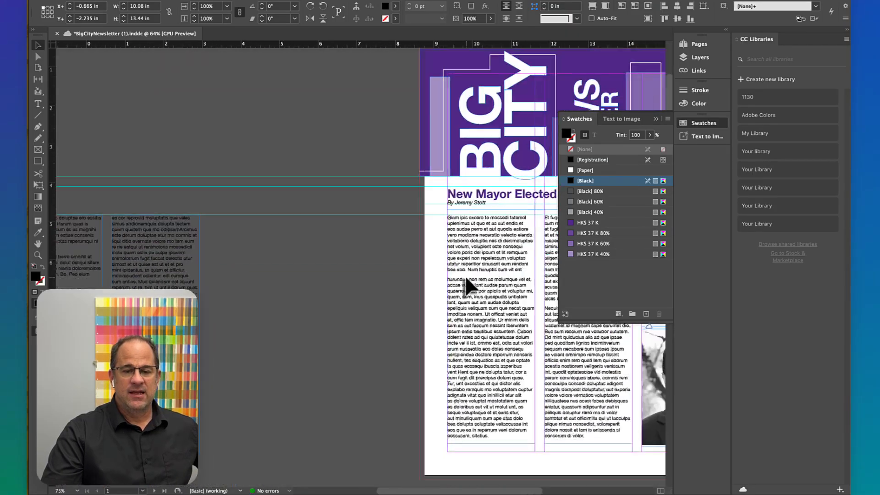
scroll(465, 275, "down", 5)
scroll(464, 275, "right", 5)
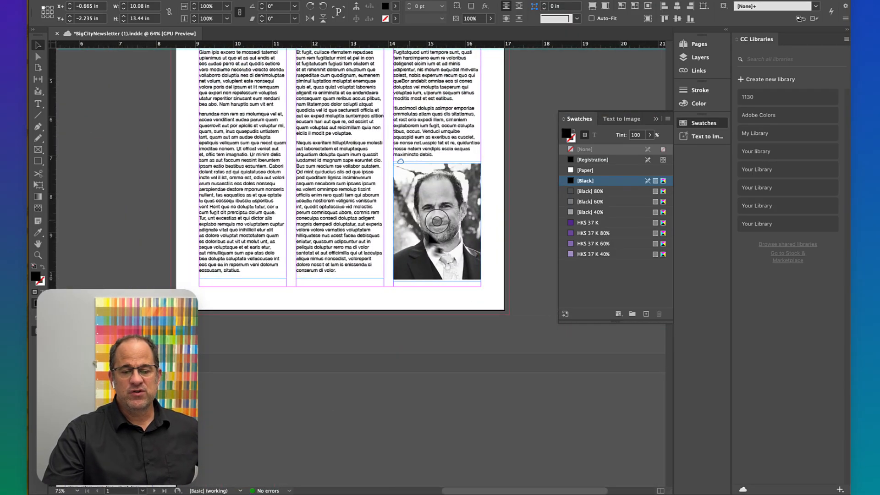
scroll(436, 219, "up", 2)
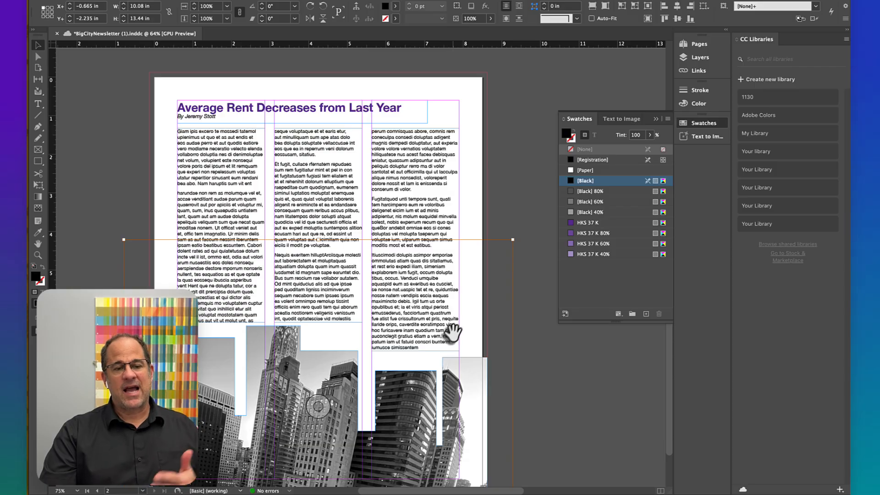
scroll(449, 327, "down", 3)
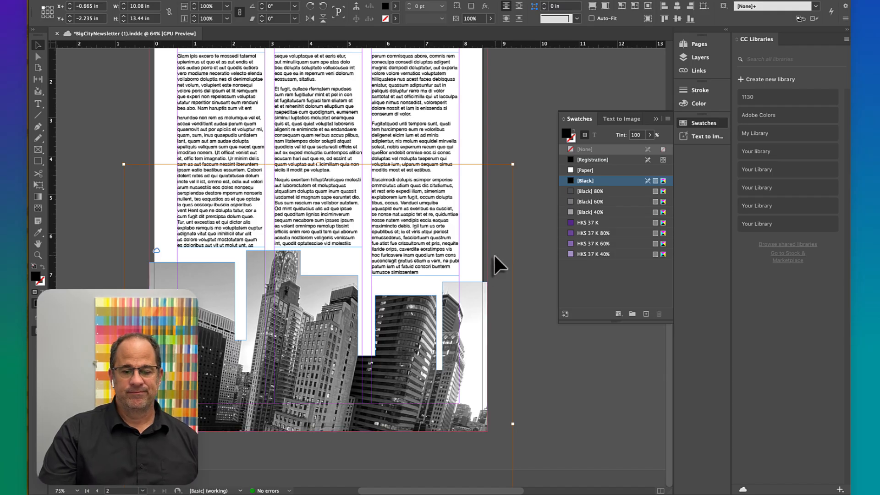
scroll(522, 291, "up", 3)
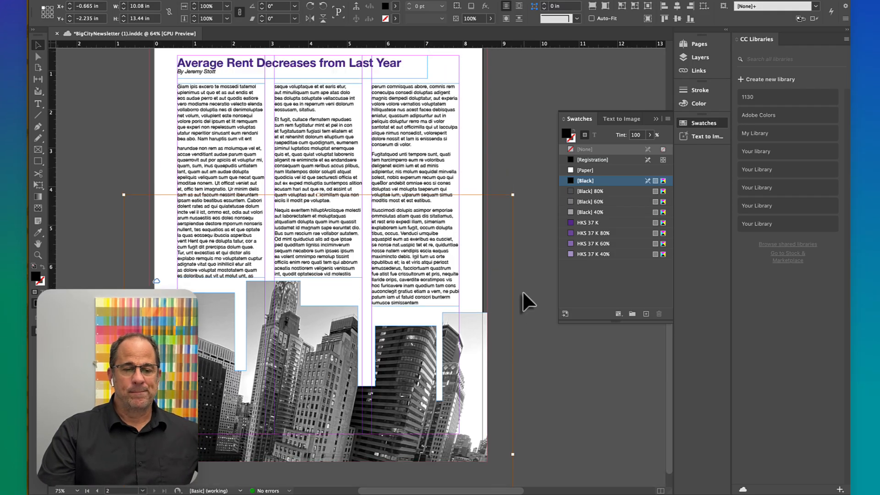
scroll(523, 291, "down", 3)
key("ctrl+s")
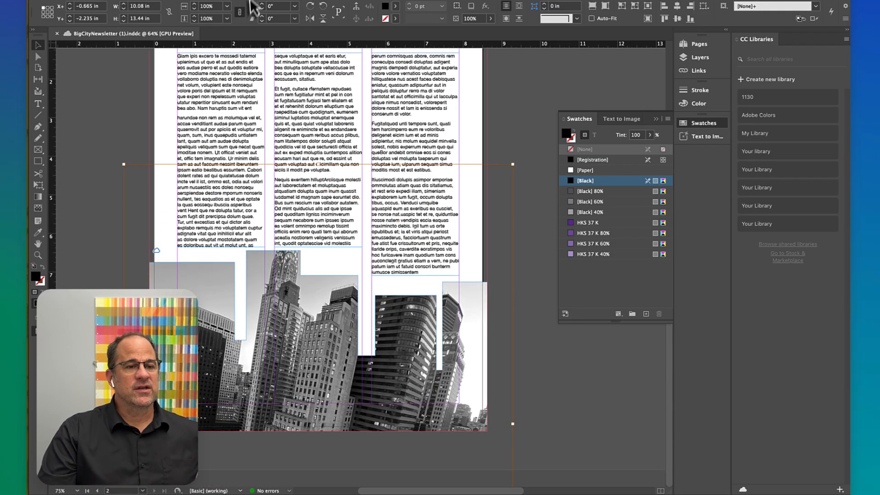
- Switch the newsletter's screen mode to Preview so that frame edges and guides are hidden
left_click(236, 0)
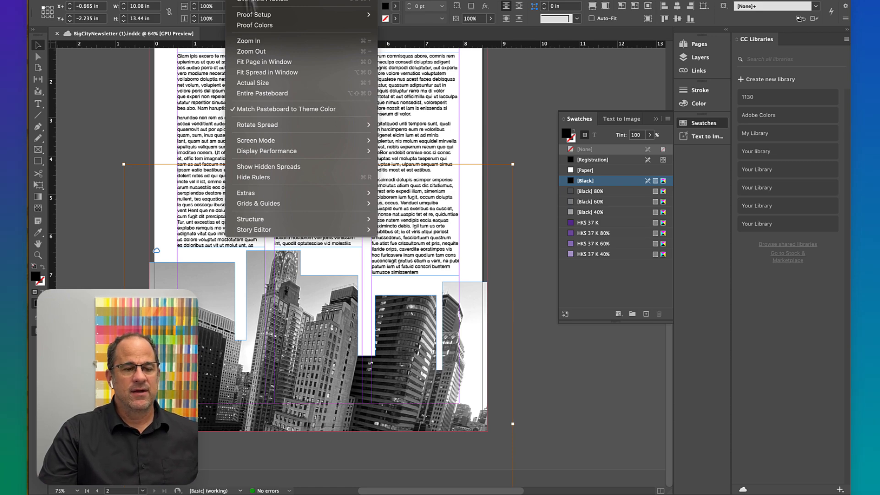
mouse_move(280, 139)
left_click(406, 154)
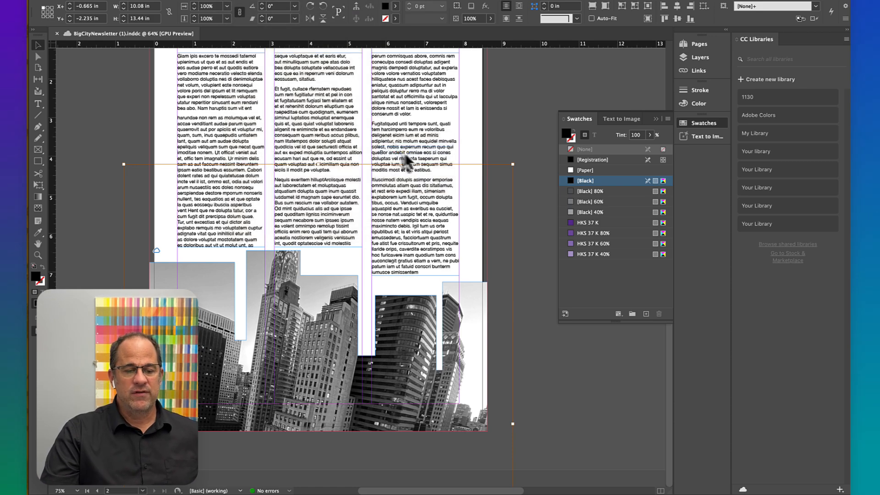
- Examine the finished layout of both newsletter pages, including the cover banner, the mayor portrait and the cityscape image
scroll(500, 332, "down", 2)
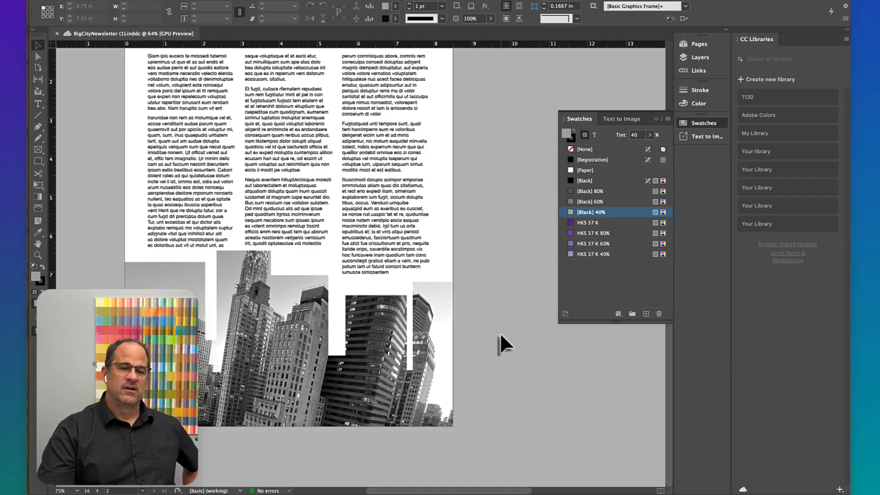
scroll(500, 332, "right", 2)
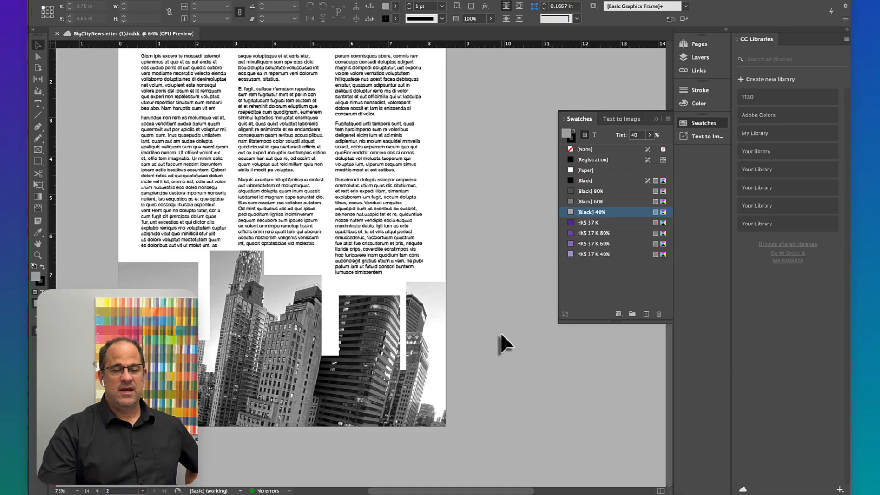
scroll(500, 331, "up", 2)
scroll(501, 331, "down", 1)
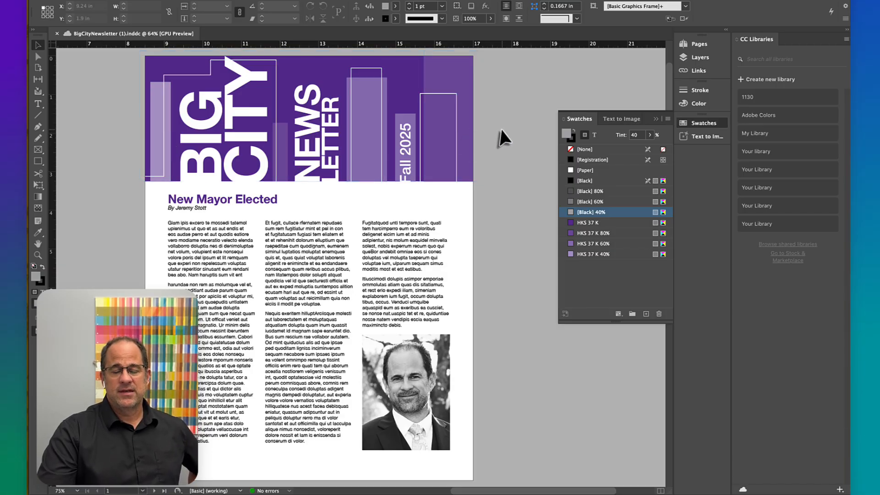
scroll(497, 224, "down", 3)
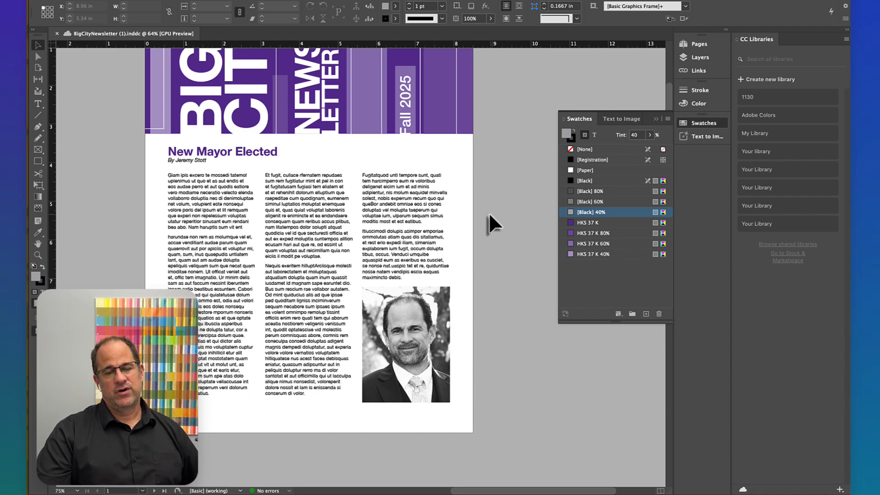
scroll(488, 131, "up", 3)
scroll(488, 131, "down", 10)
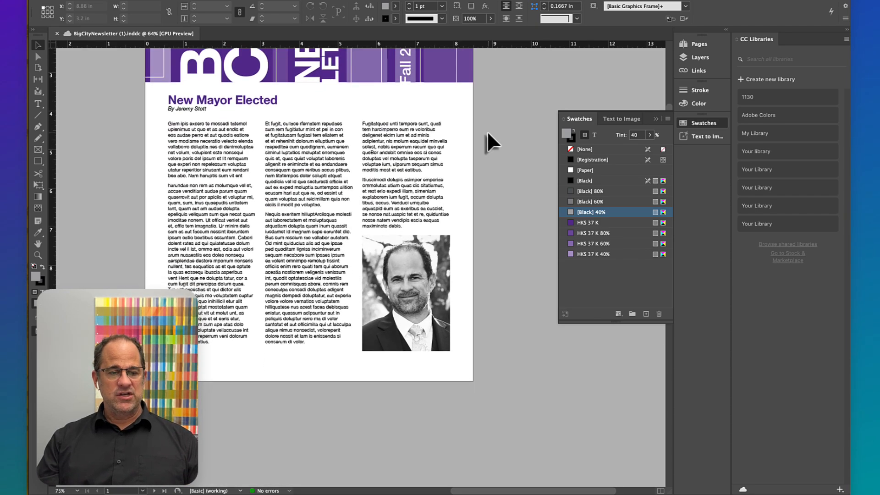
scroll(486, 137, "left", 4)
scroll(487, 137, "down", 5)
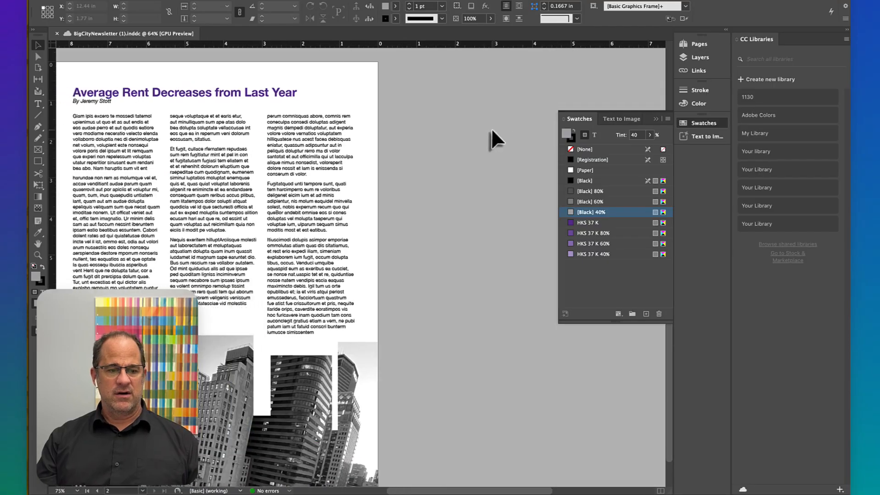
scroll(490, 138, "up", 3)
scroll(489, 128, "down", 3)
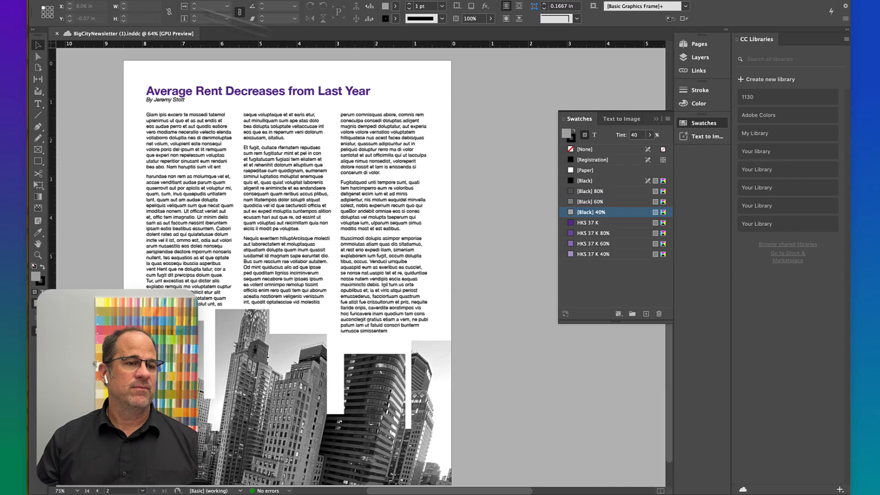
- Export all pages as an Adobe PDF (Print) file named BigCityNewsletter on the Desktop, using the [High Quality Print] preset
left_click(92, 0)
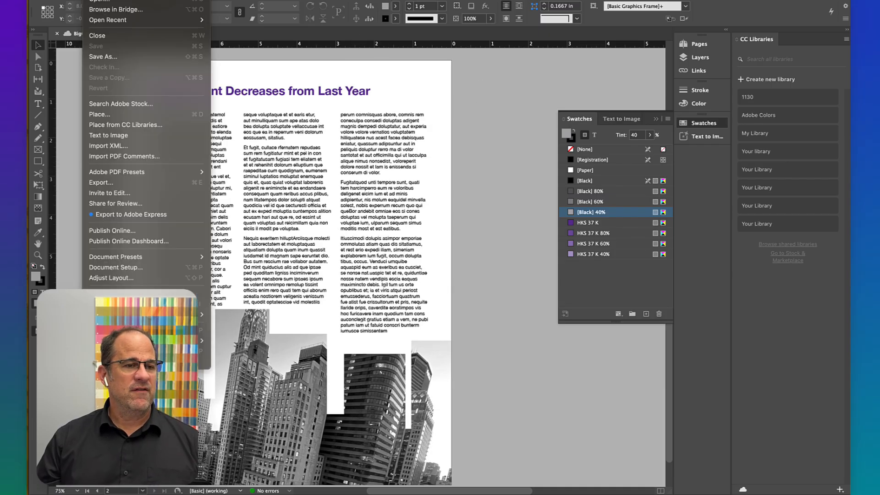
left_click(130, 183)
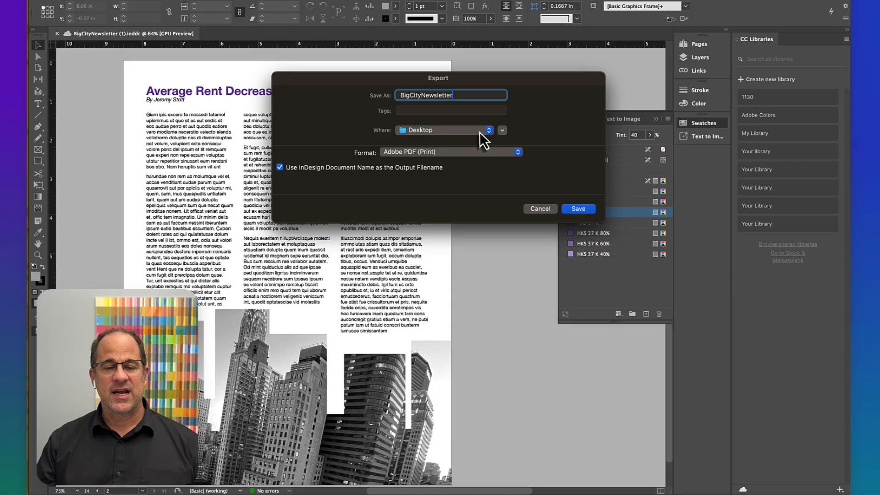
left_click(399, 152)
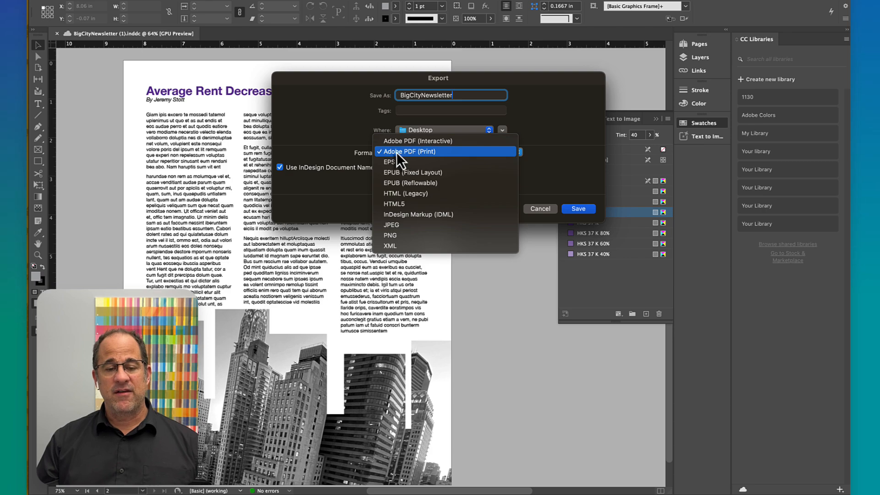
left_click(442, 152)
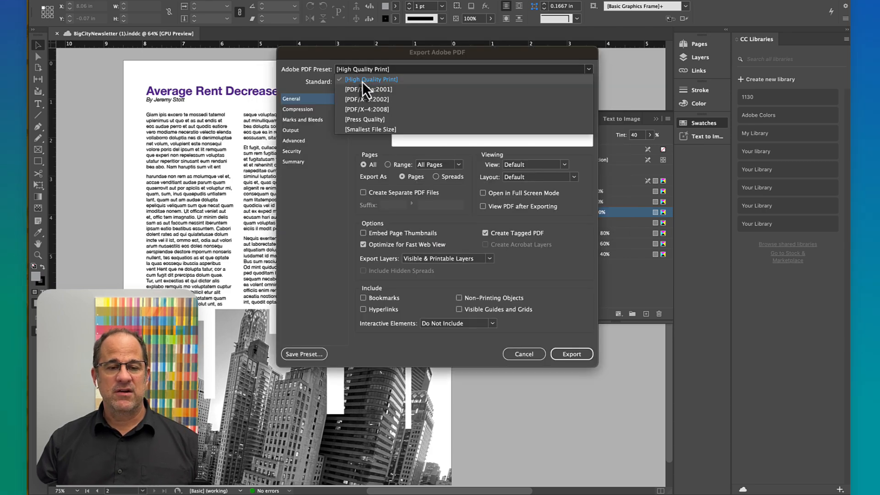
left_click(324, 62)
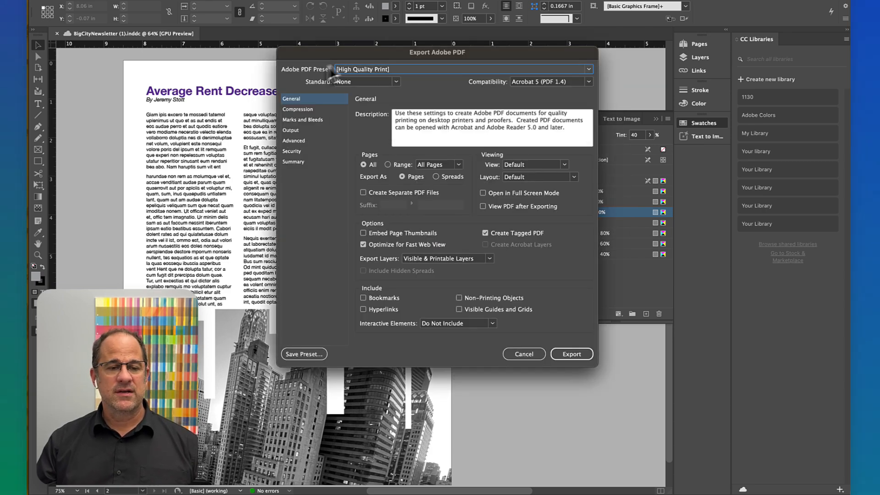
left_click(573, 356)
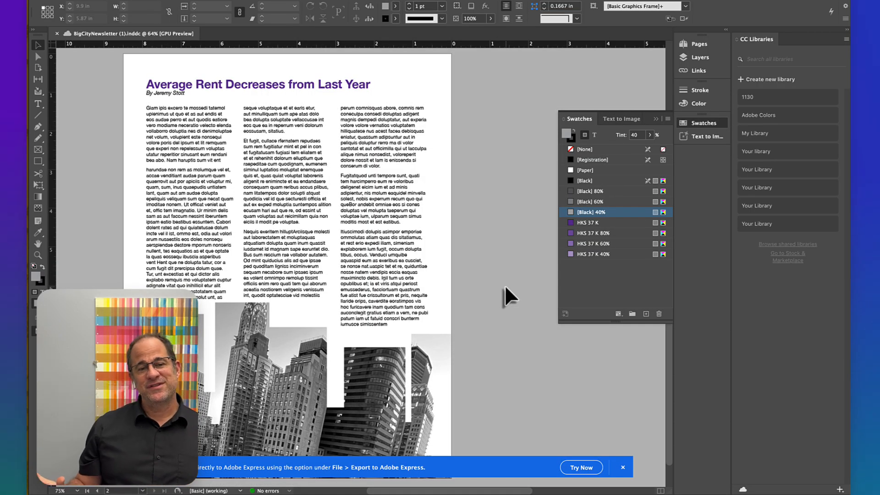